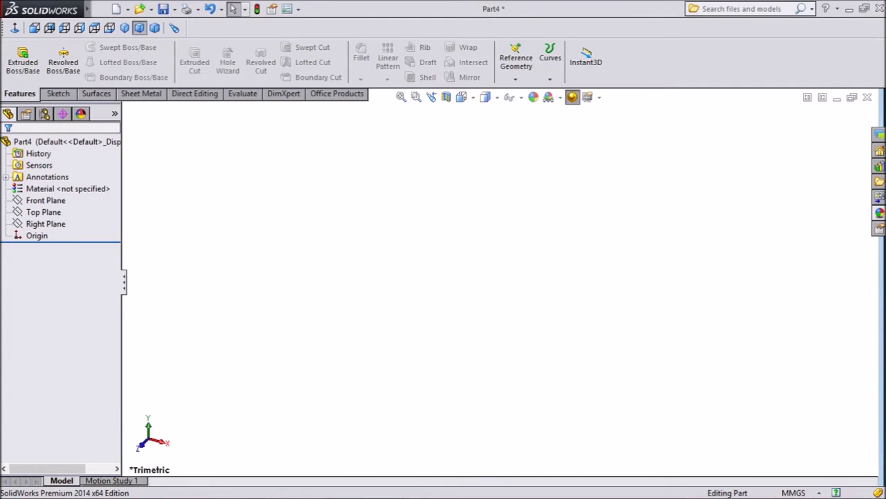
- Sketch a closed five-sided profile on the Top Plane from the origin, about 116 mm long, about 12 mm high at its right end, sloping down to a flat left section
left_click(43, 212)
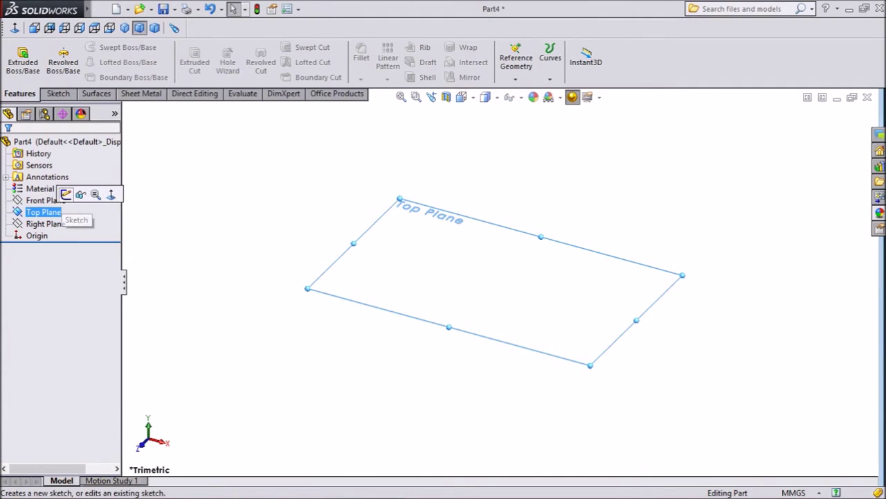
left_click(66, 195)
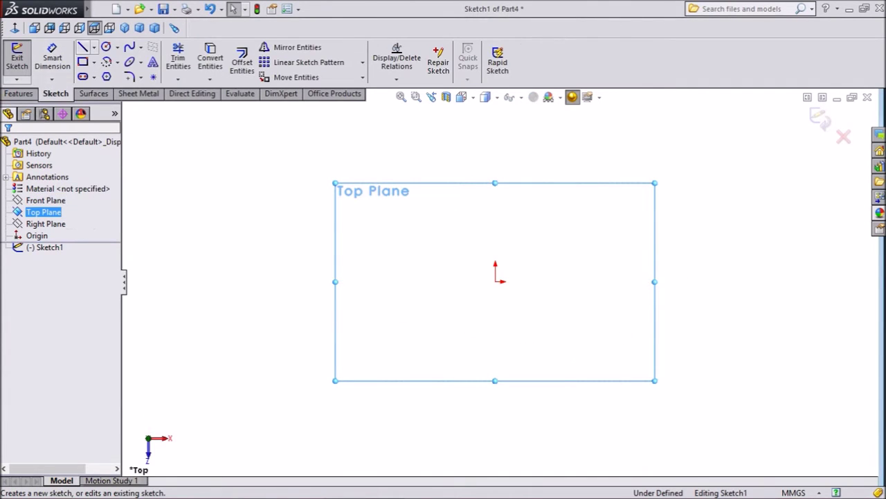
left_click(82, 46)
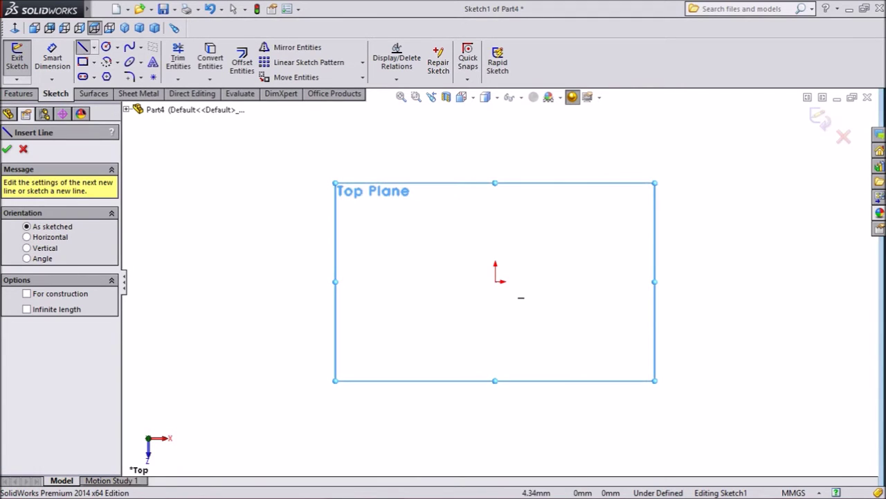
left_click(495, 281)
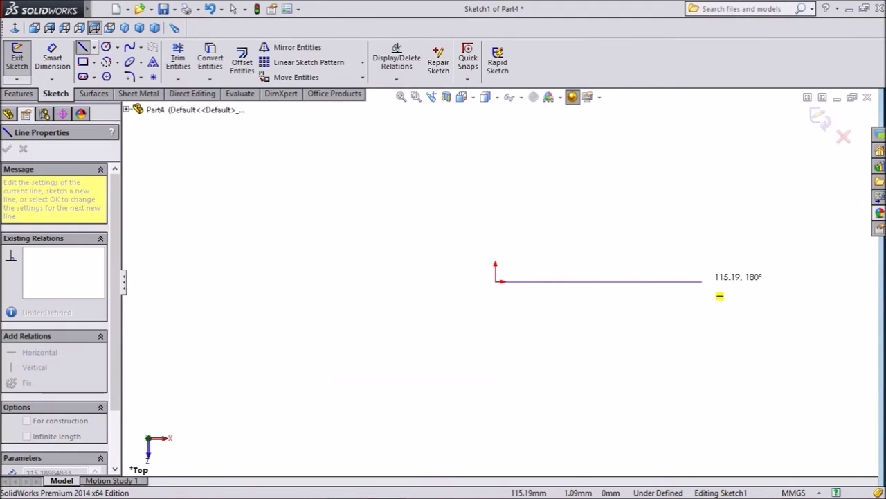
left_click(721, 294)
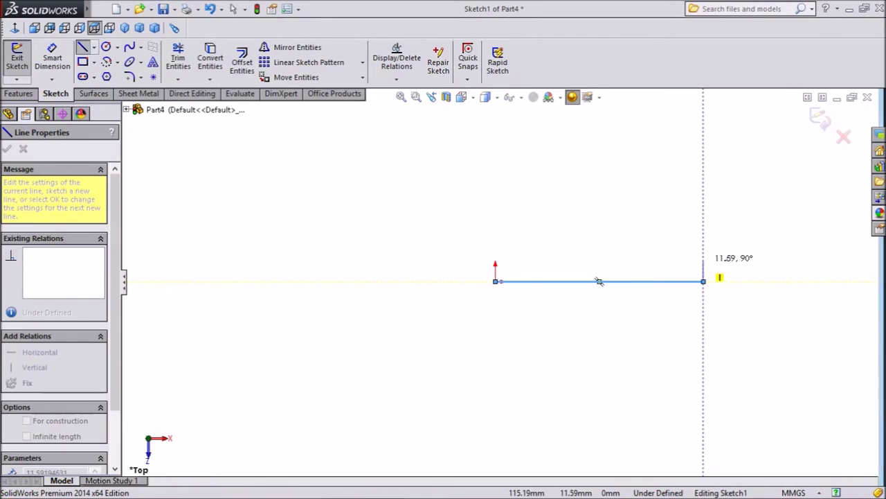
left_click(704, 262)
left_click(561, 271)
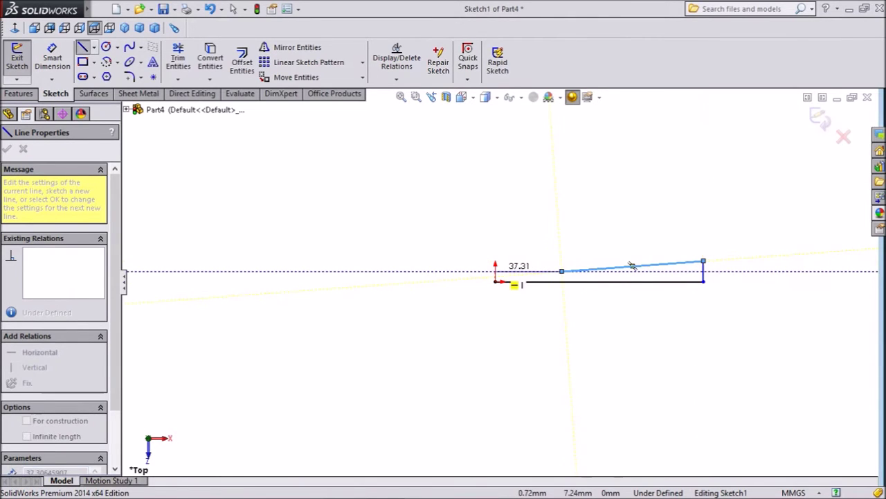
left_click(495, 271)
left_click(495, 281)
key("f")
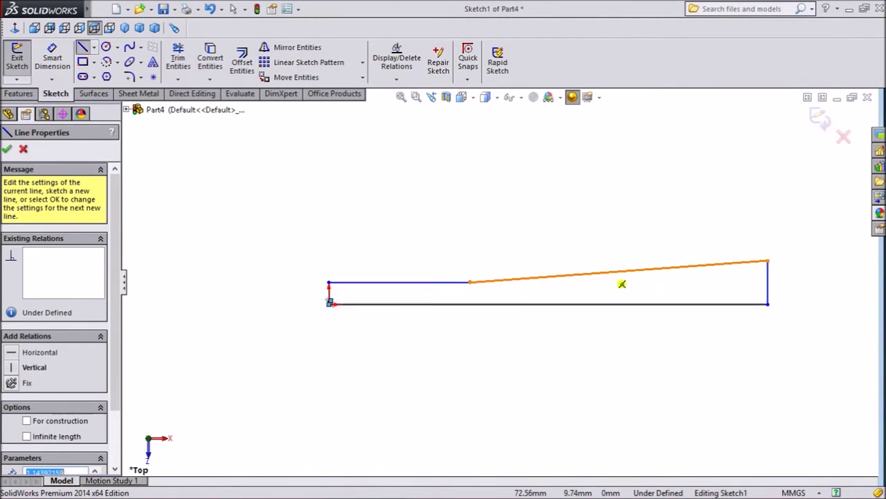
- Dimension the profile's long bottom line to 575 mm
left_click(52, 59)
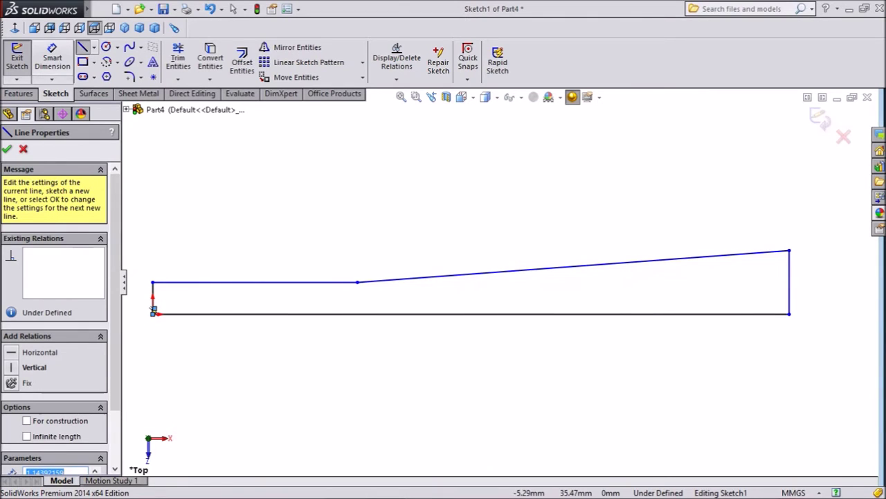
left_click(471, 313)
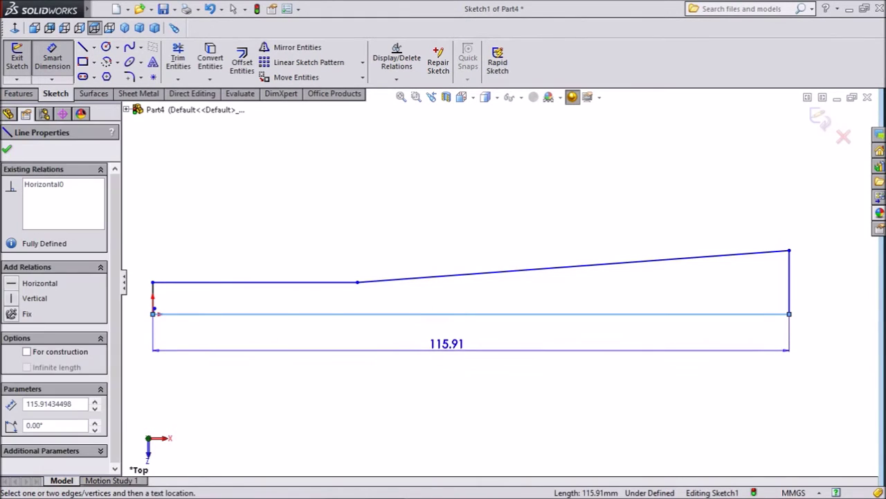
left_click(485, 349)
type("575")
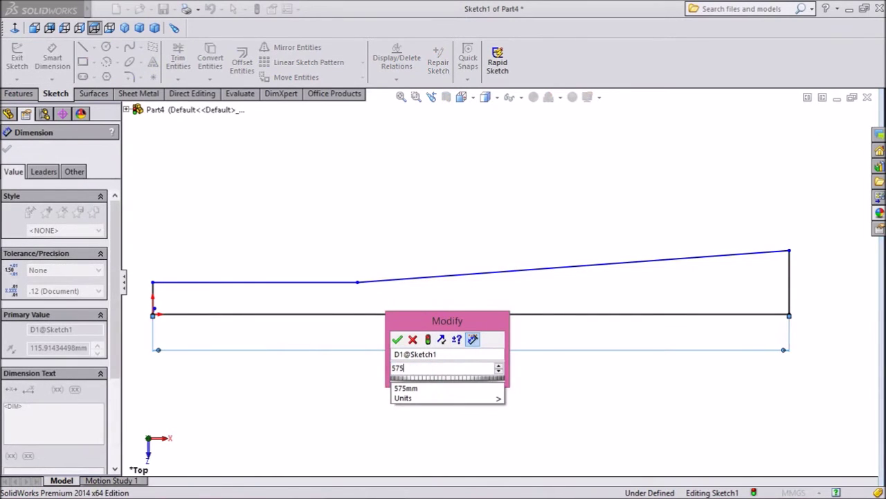
key("Return")
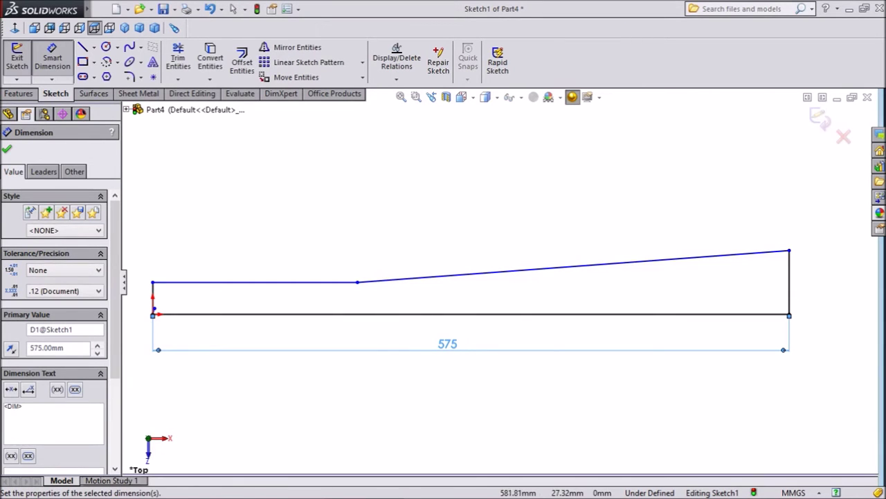
- Dimension the vertical line at the profile's right end to 30 mm
left_click(790, 284)
left_click(809, 284)
type("3")
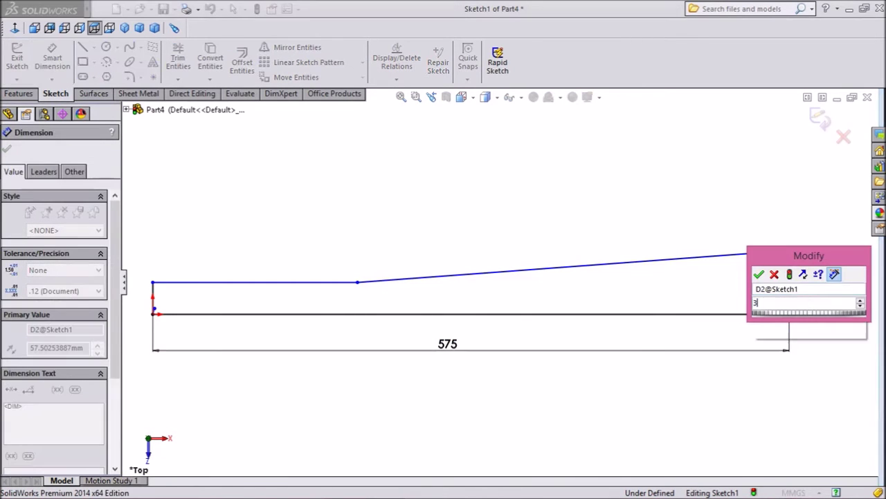
type("0")
key("Return")
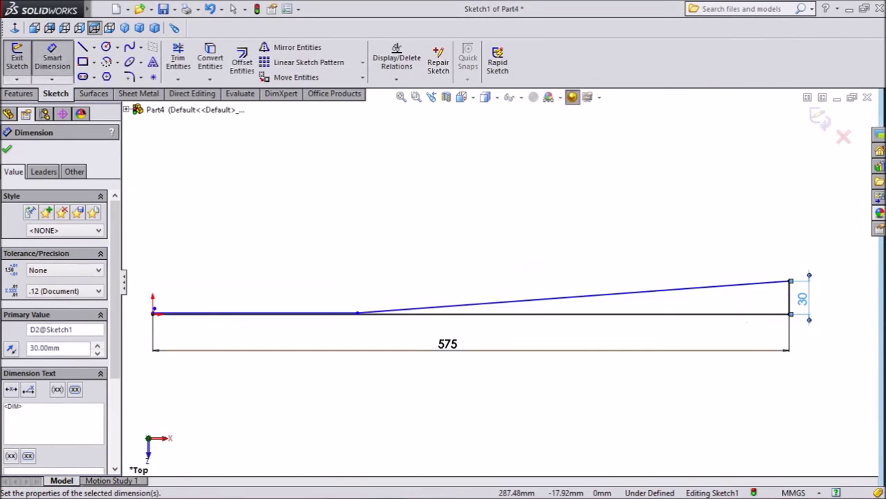
- Dimension the short vertical line at the origin end of the profile to 22 mm
scroll(156, 315, "down", 5)
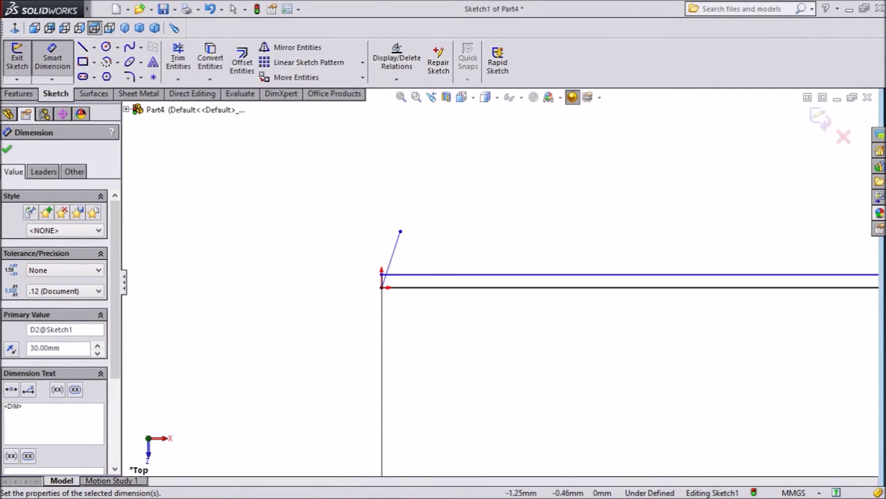
scroll(369, 287, "down", 2)
scroll(371, 269, "down", 3)
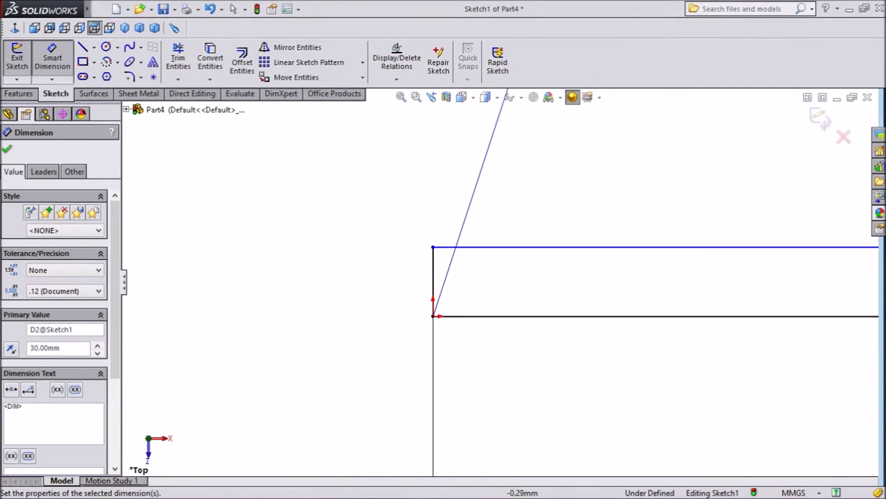
left_click(432, 280)
left_click(354, 315)
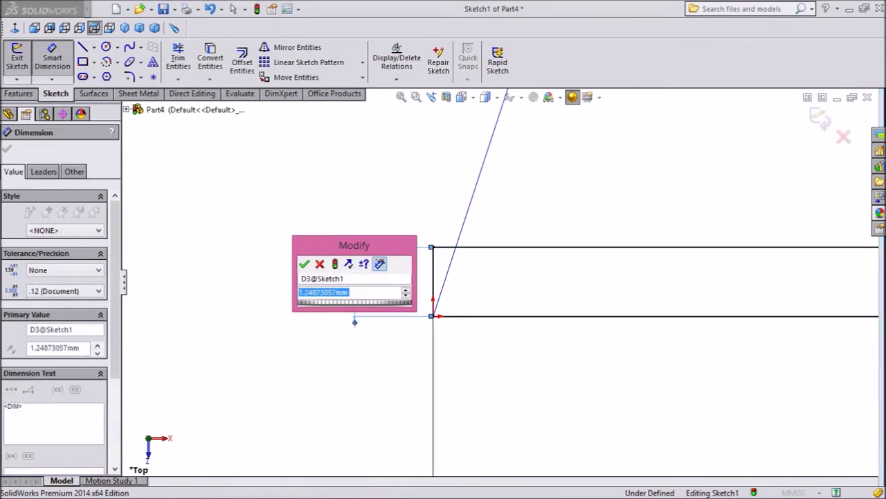
type("22")
key("Return")
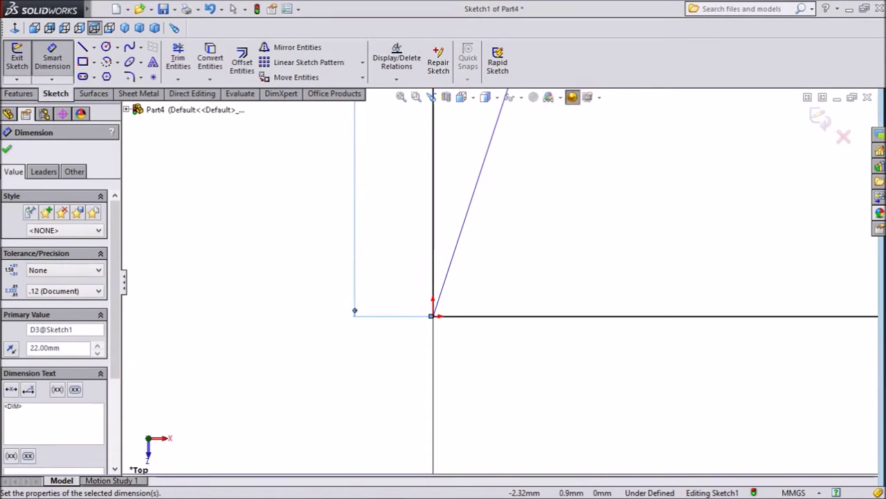
- Dimension the profile's upper horizontal line to 200 mm and finish dimensioning
scroll(319, 303, "up", 2)
scroll(388, 292, "up", 9)
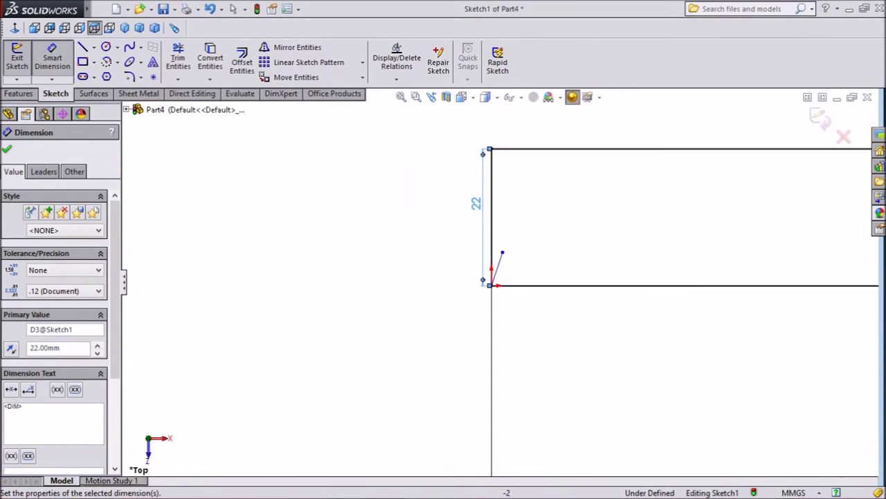
scroll(504, 277, "up", 2)
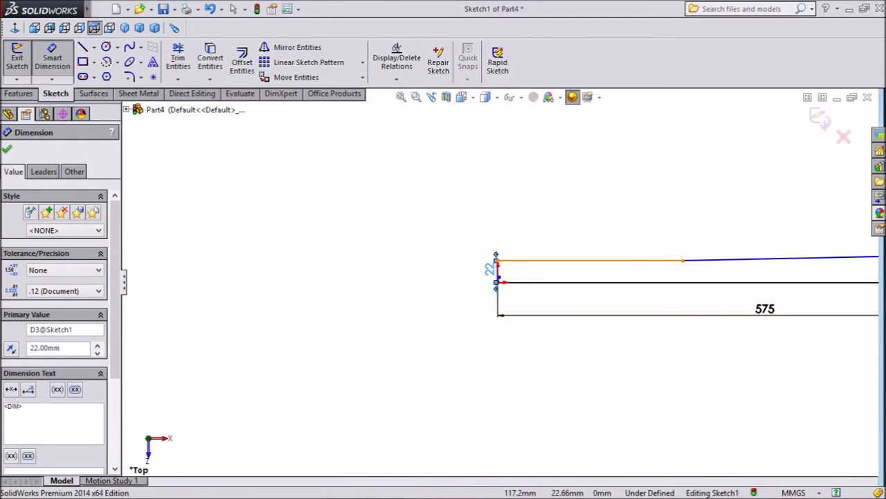
left_click(623, 260)
left_click(624, 223)
type("200")
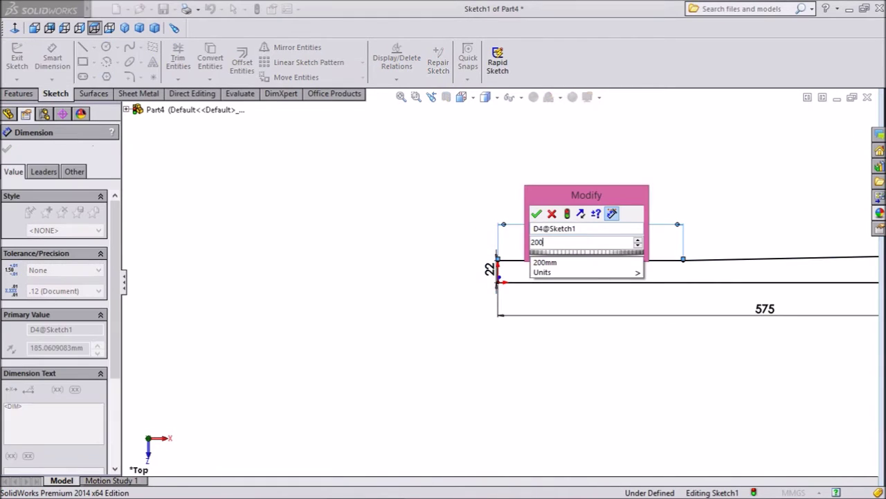
key("Return")
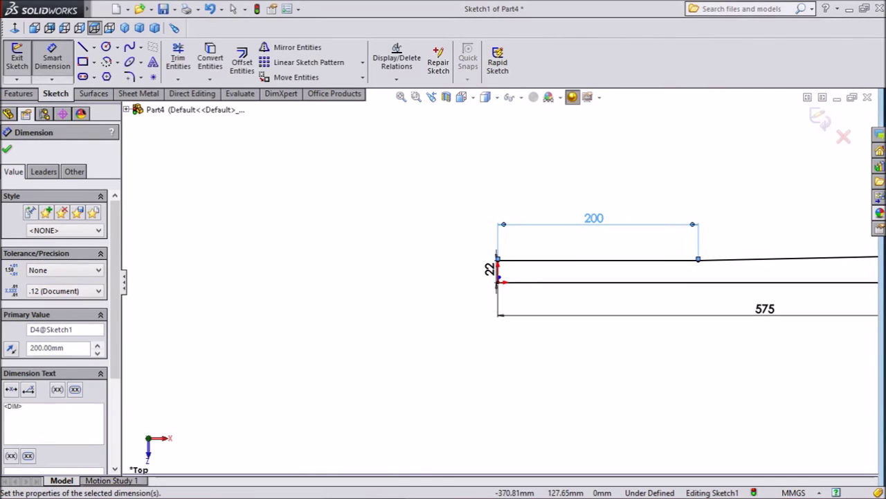
left_click(7, 149)
- Delete the stray short slanted line that starts at the origin
scroll(533, 287, "down", 8)
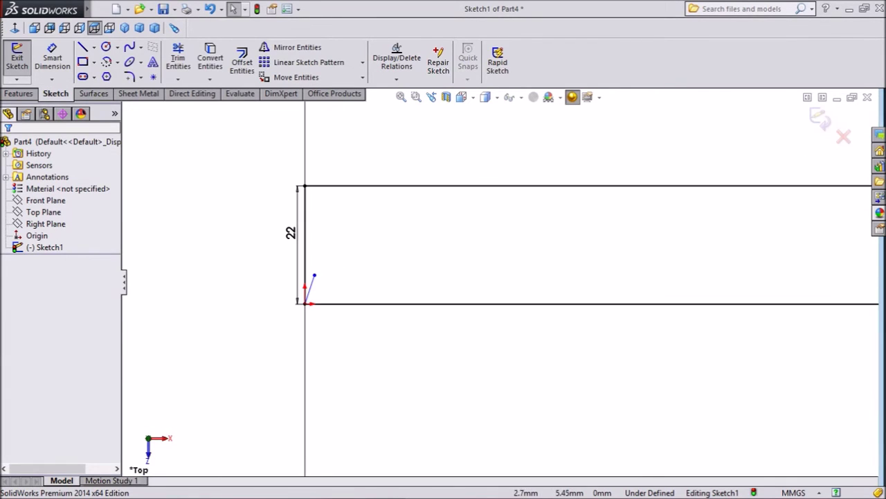
left_click(309, 290)
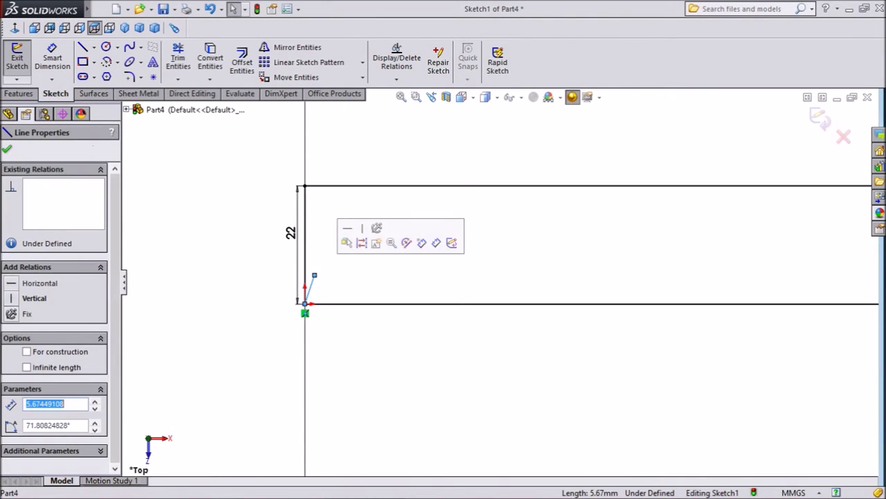
key("Escape")
scroll(498, 281, "up", 8)
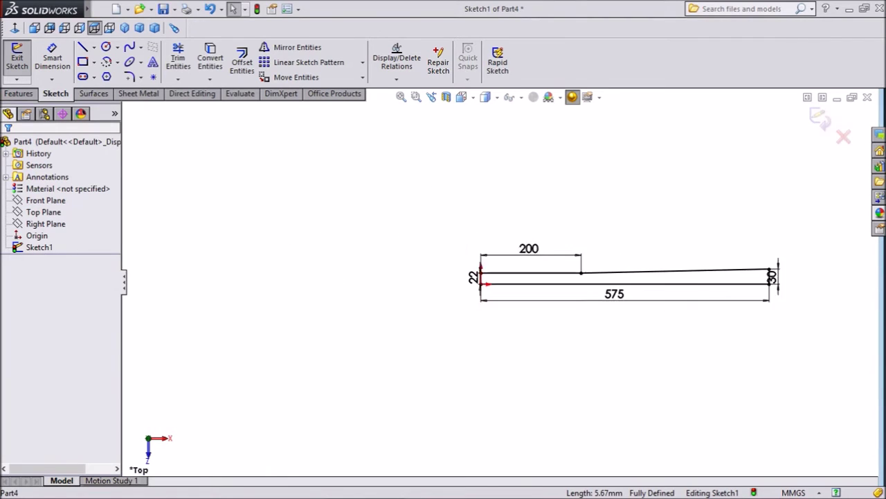
scroll(708, 278, "down", 5)
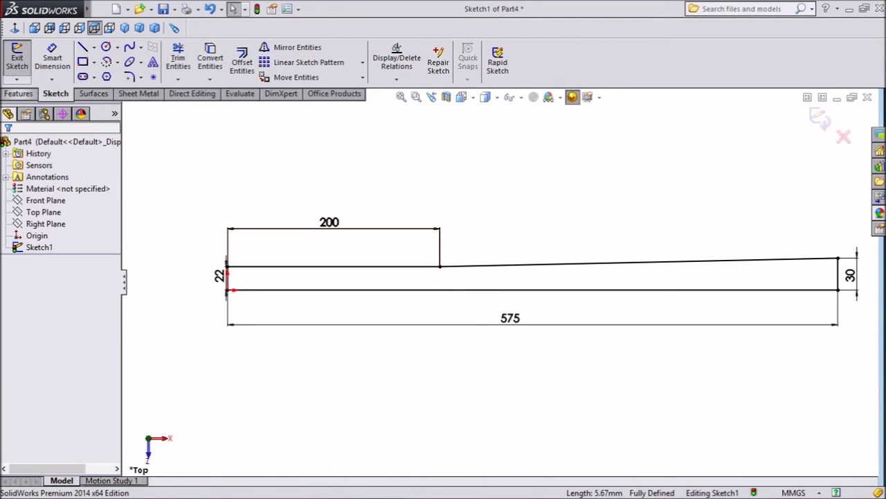
- Revolve the profile 360 degrees about its 575 mm bottom line into a solid shaft
left_click(19, 93)
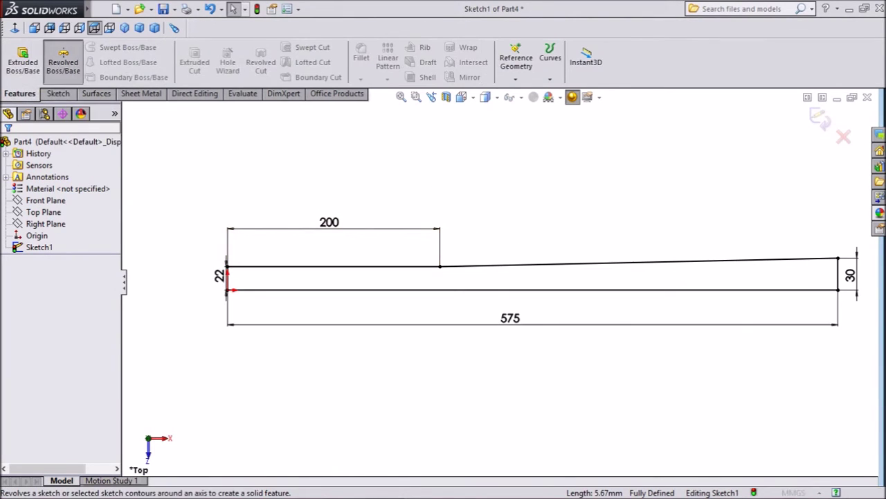
left_click(63, 58)
scroll(408, 263, "down", 2)
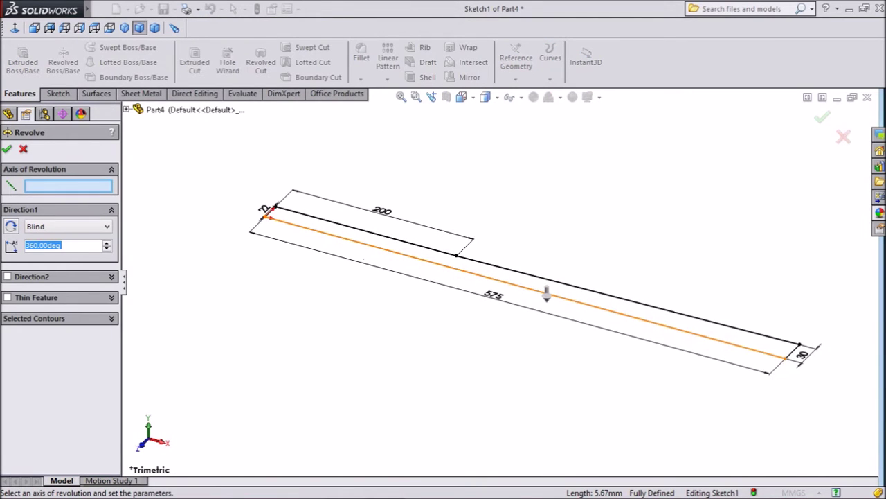
left_click(547, 293)
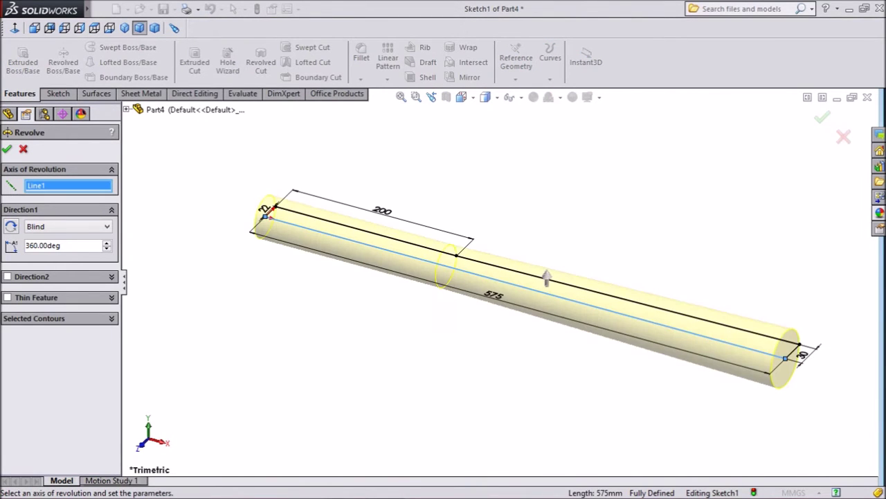
scroll(547, 278, "down", 1)
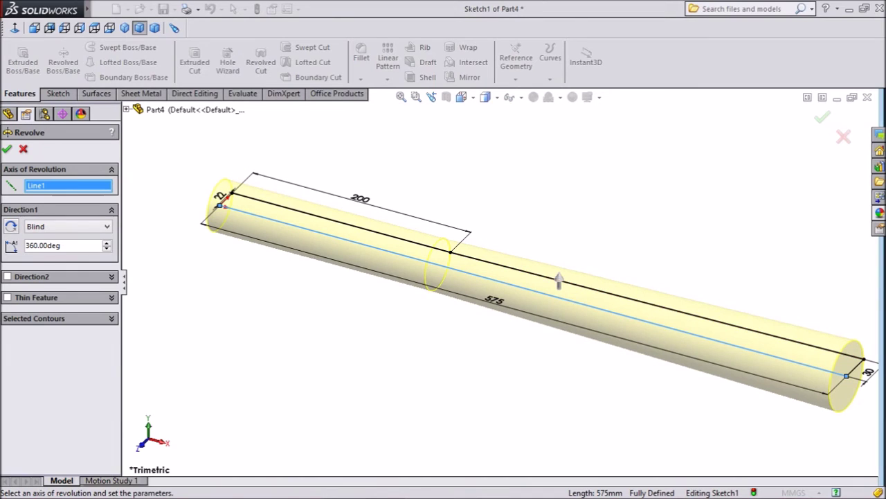
left_click(6, 149)
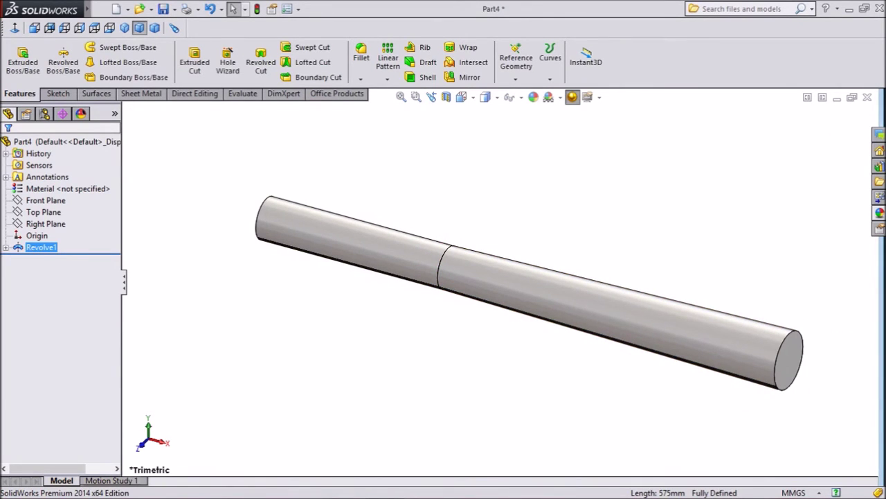
- Sketch a corner rectangle on the Front Plane that overlaps the upper corner of the shaft's thicker end and extends beyond it
mouse_move(485, 277)
middle_mouse_down()
mouse_move(574, 295)
mouse_move(558, 272)
mouse_move(502, 256)
mouse_move(483, 263)
middle_mouse_up()
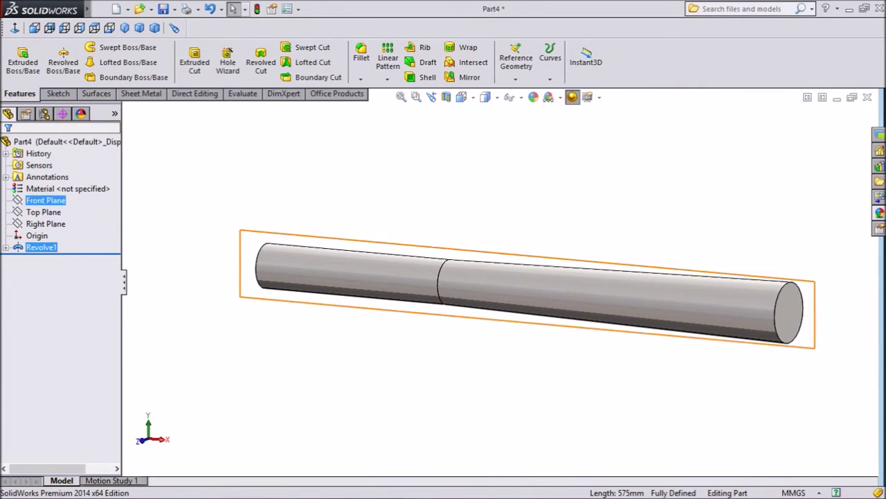
left_click(45, 200)
left_click(61, 183)
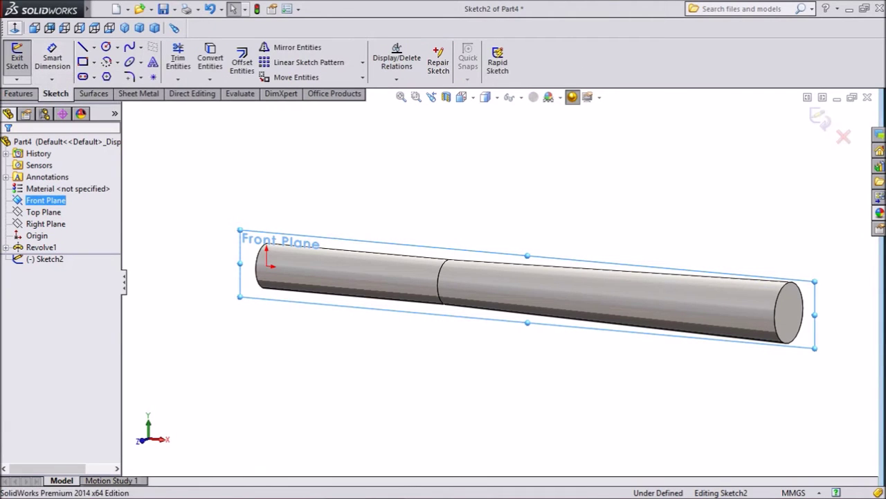
left_click(33, 28)
scroll(665, 266, "down", 5)
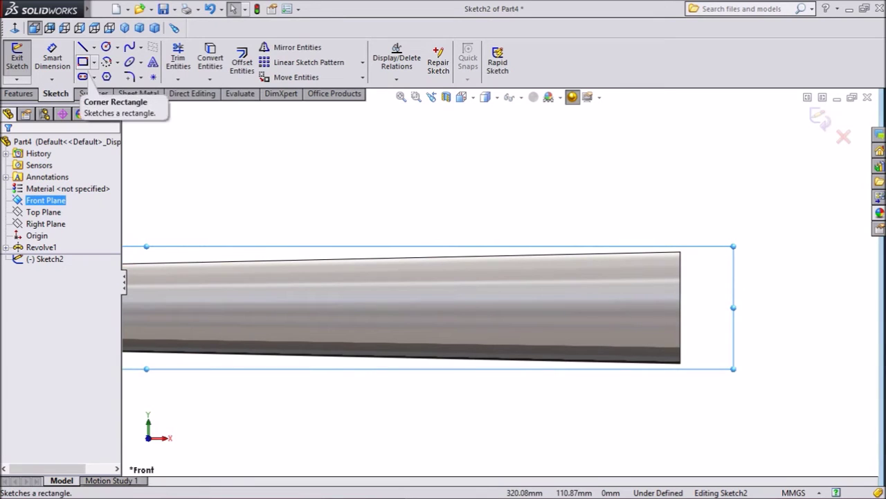
left_click(82, 61)
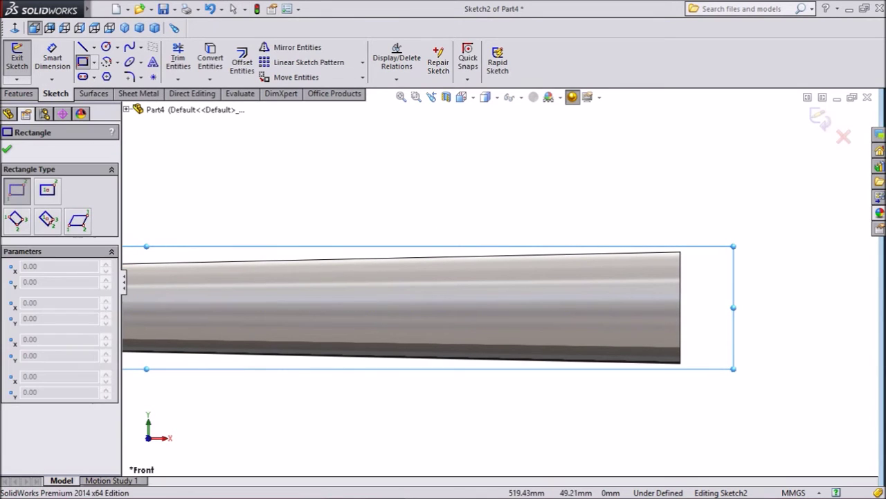
mouse_move(578, 201)
left_mouse_down()
mouse_move(633, 273)
mouse_move(740, 279)
left_mouse_up()
scroll(758, 296, "down", 1)
key("Escape")
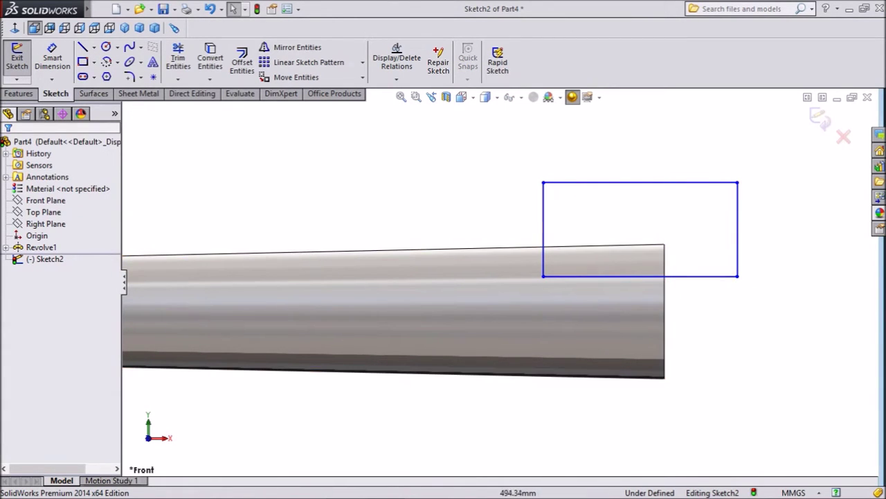
- Sketch a horizontal centerline about 50 mm long outward from the midpoint of the shaft's thicker end edge and end the chain
key("d")
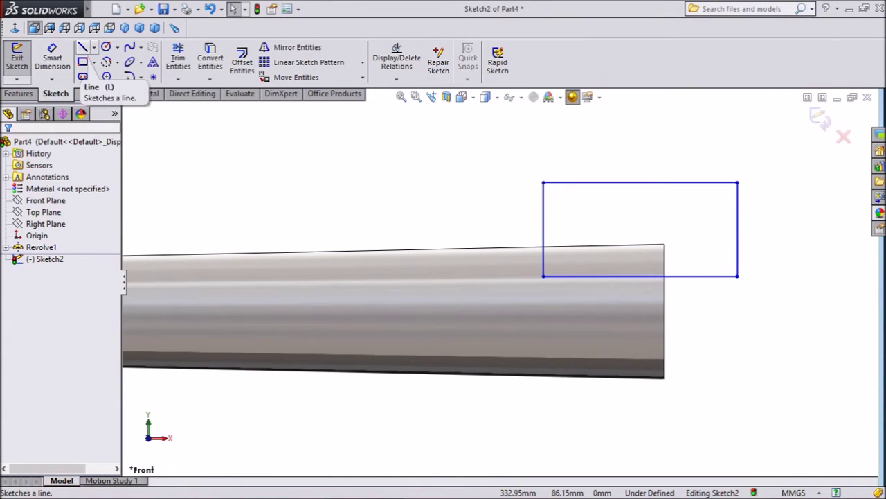
left_click(94, 47)
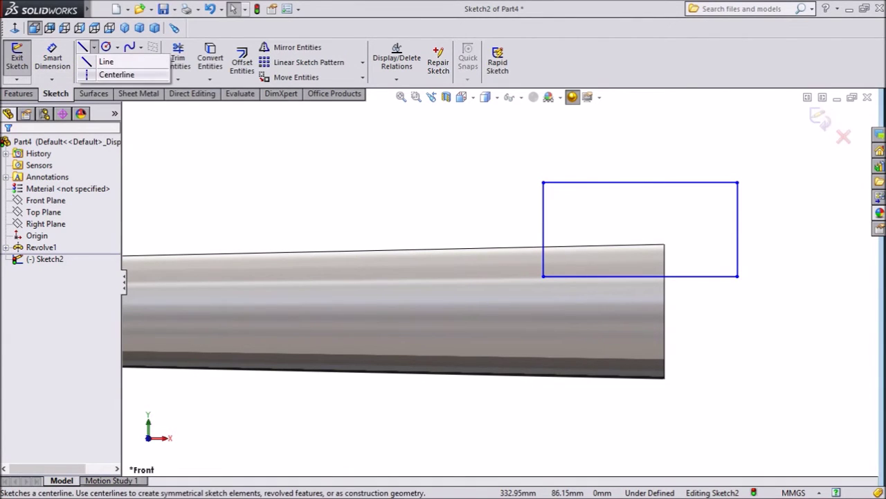
left_click(117, 74)
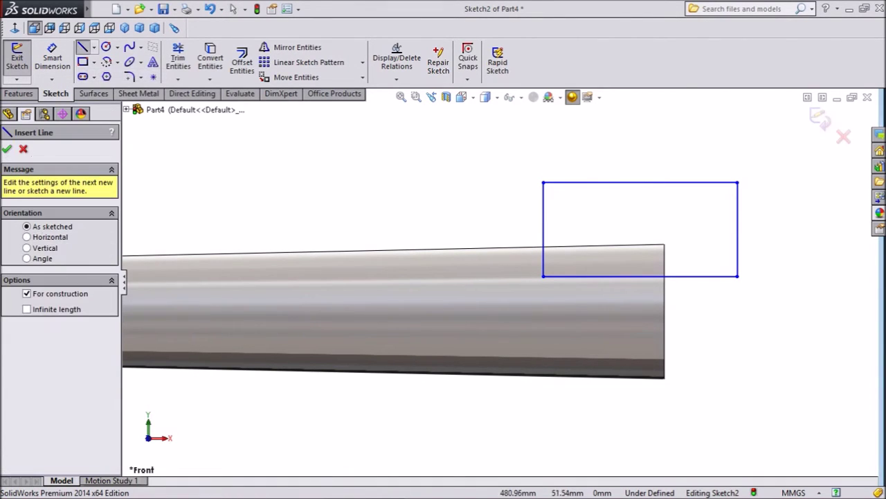
left_click(664, 311)
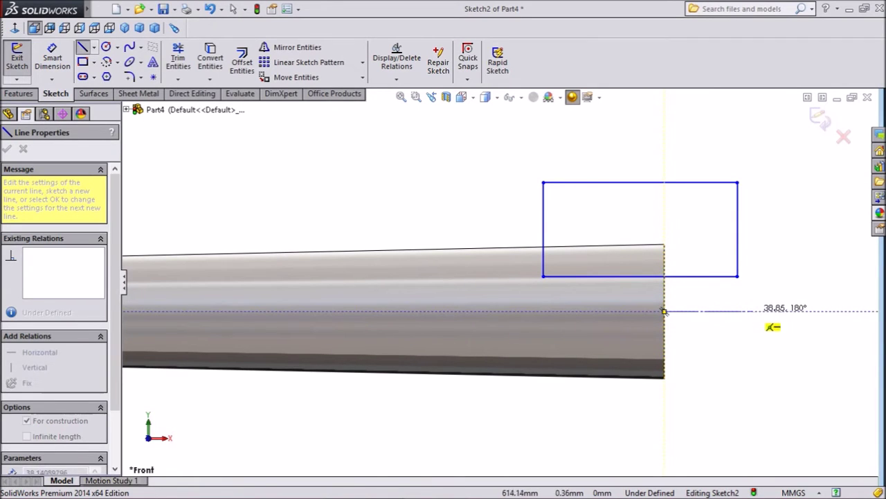
right_click(708, 311)
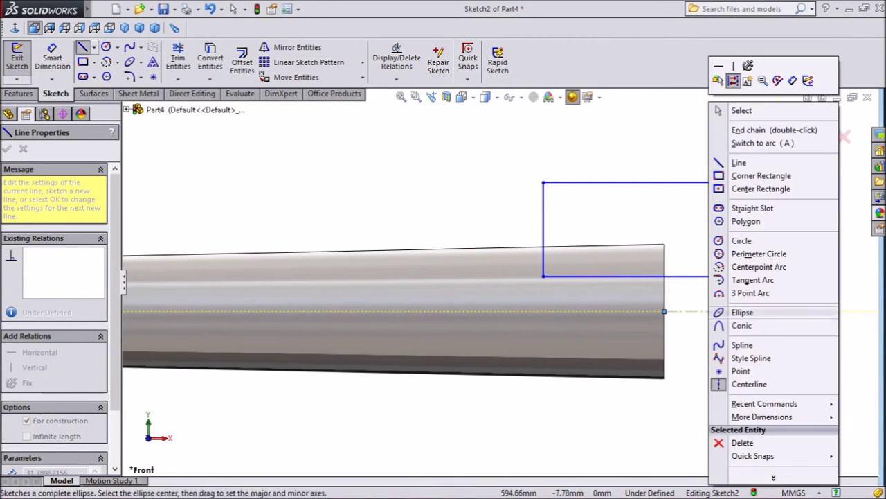
left_click(774, 130)
key("Escape")
scroll(760, 237, "down", 1)
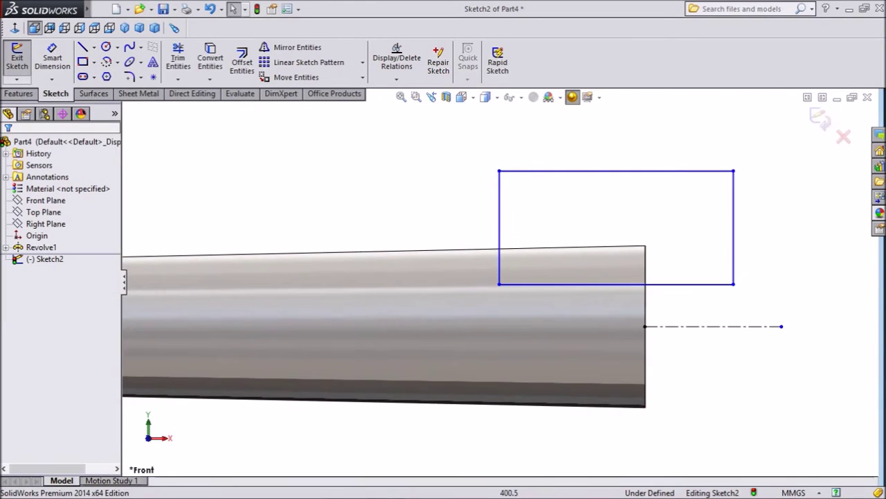
- Dimension the distance between the rectangle's lower side and the centerline to 10 mm
left_click(52, 58)
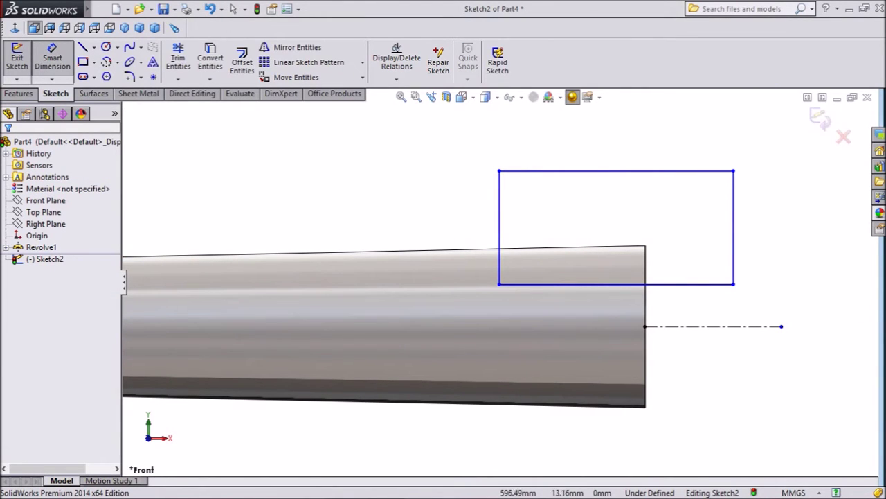
left_click(701, 285)
left_click(702, 326)
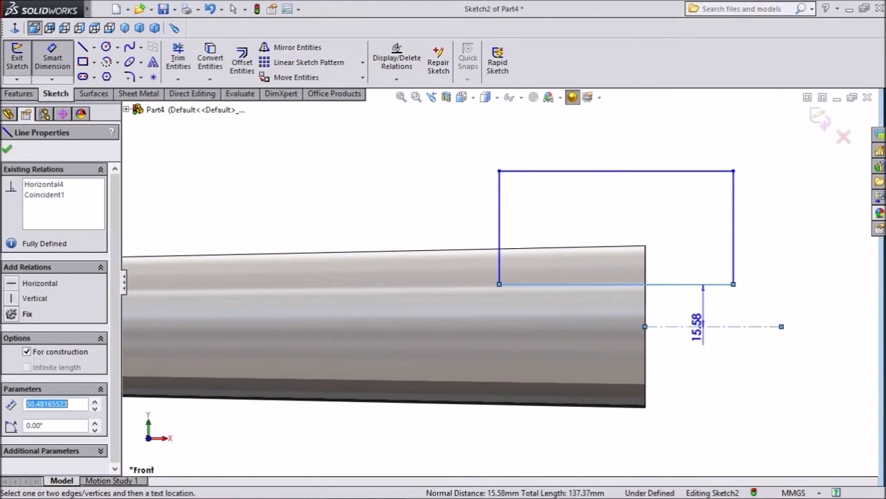
left_click(752, 306)
type("10")
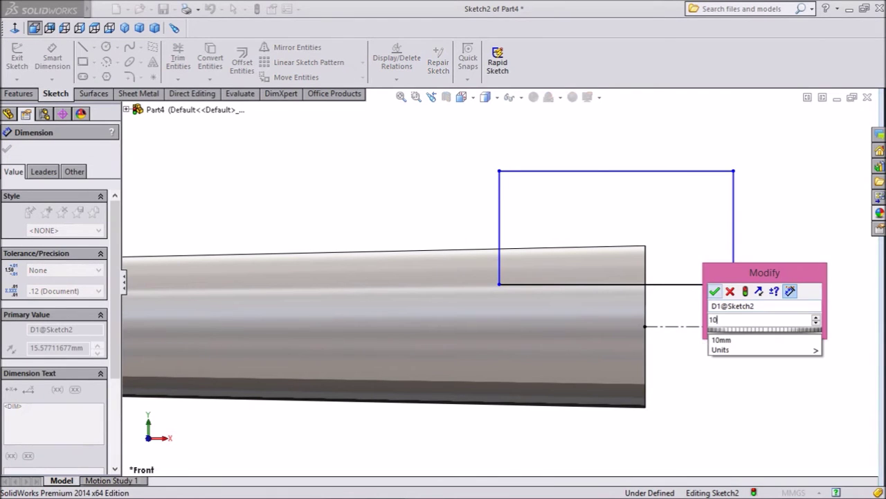
key("Return")
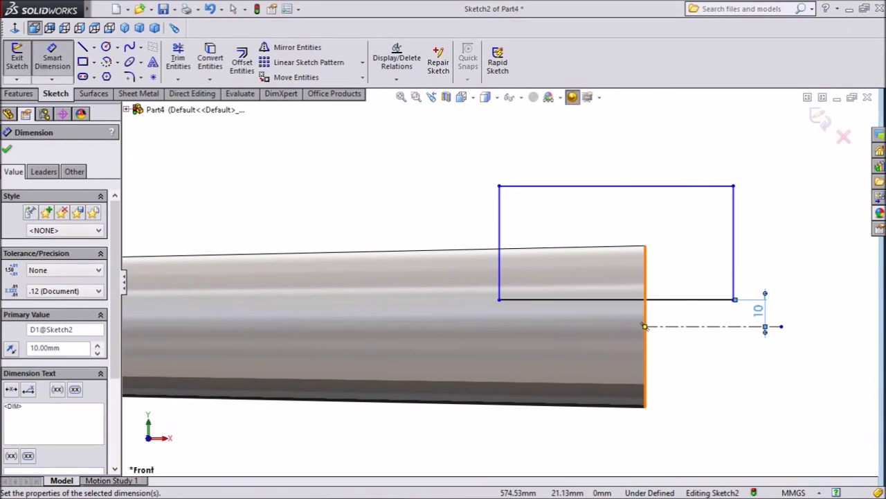
- Dimension the distance from the rectangle's inner vertical side to the shaft's end edge to 60 mm and finish dimensioning
left_click(500, 266)
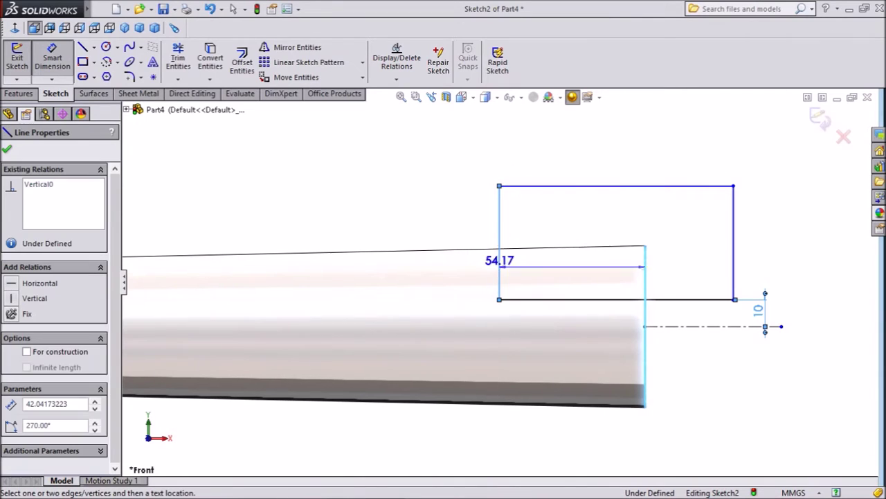
left_click(542, 142)
type("60")
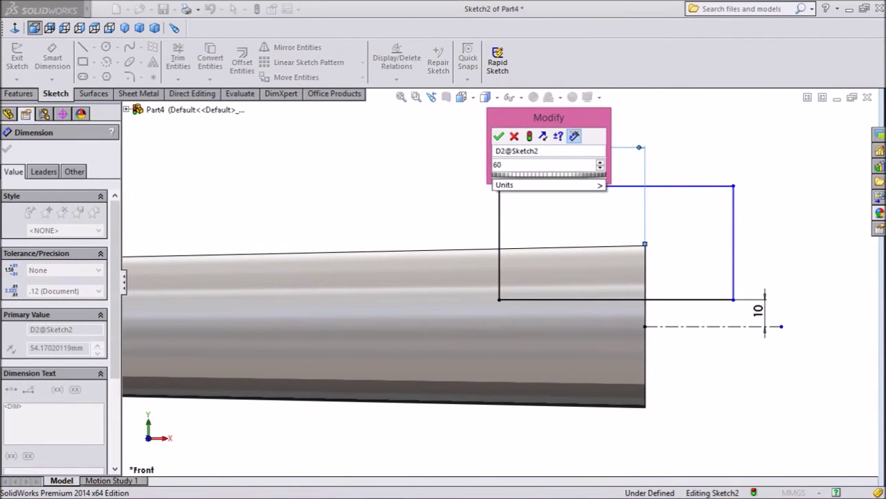
key("Return")
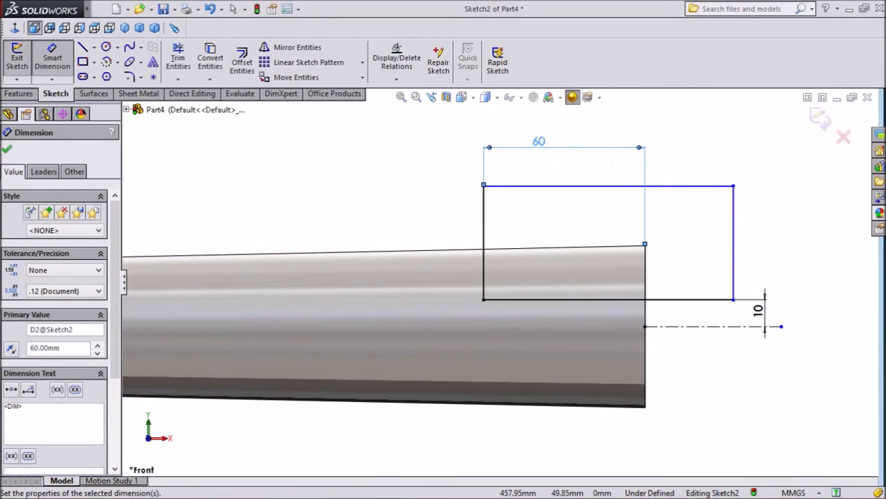
key("Escape")
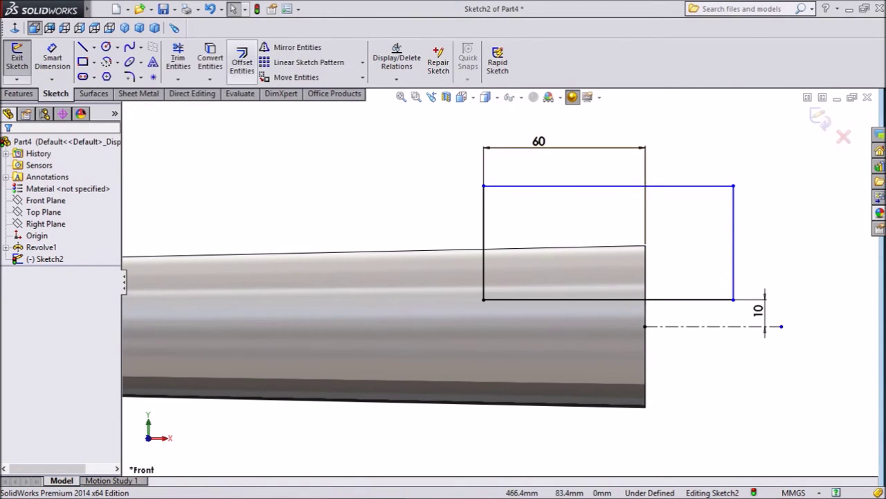
- Mirror all four sides of the rectangle about the centerline, keeping the original as a copy
left_click(287, 47)
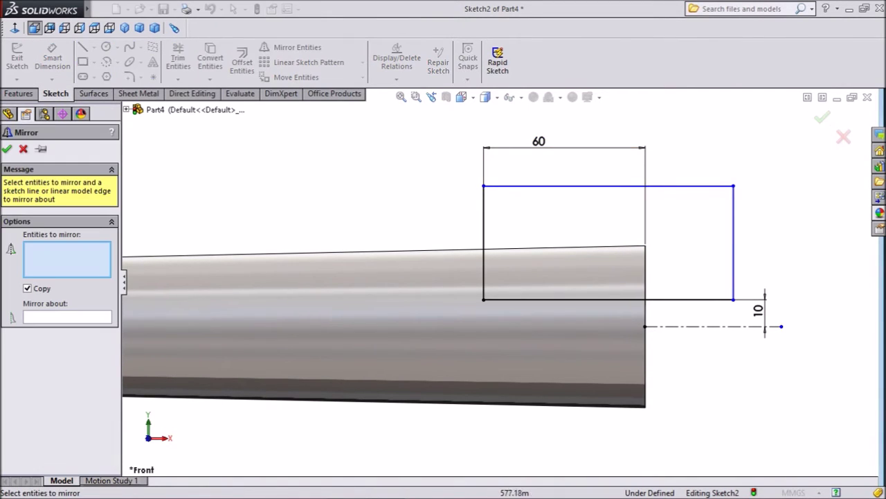
left_click(585, 185)
left_click(734, 242)
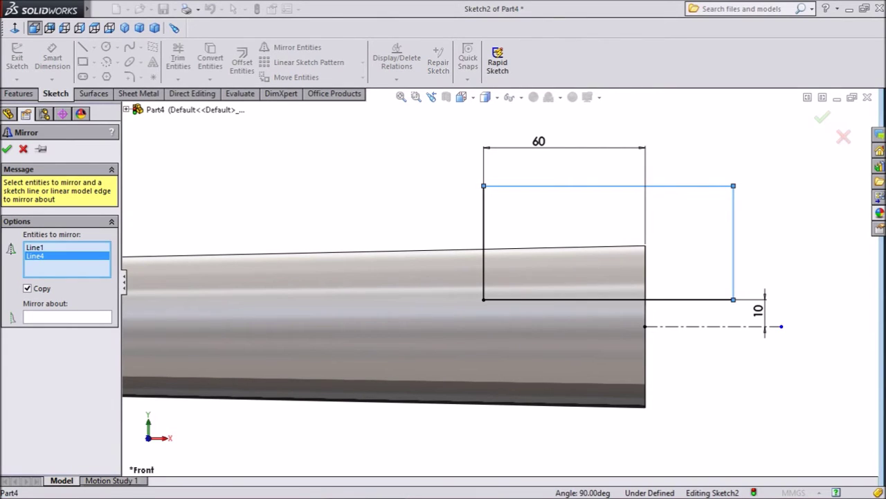
left_click(693, 299)
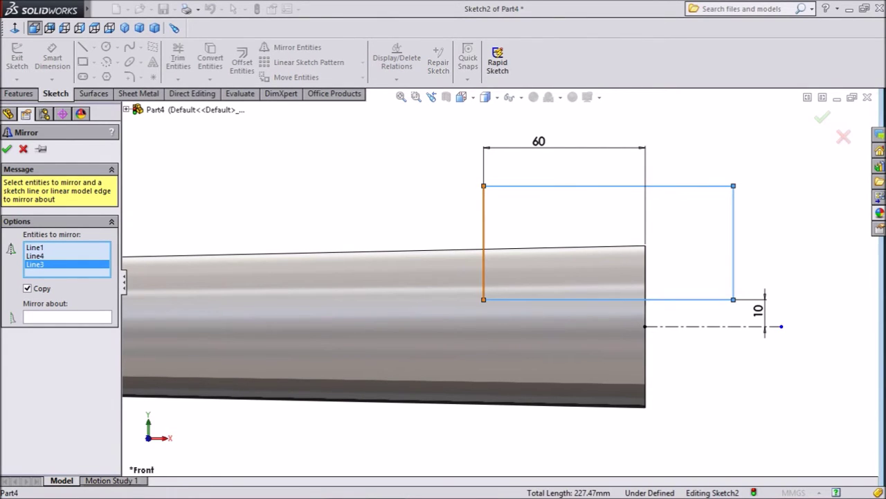
left_click(484, 242)
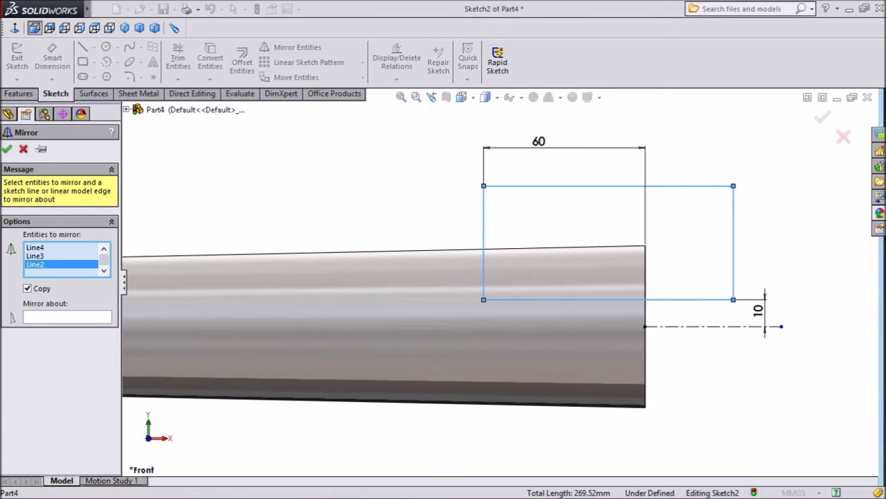
left_click(67, 316)
left_click(713, 326)
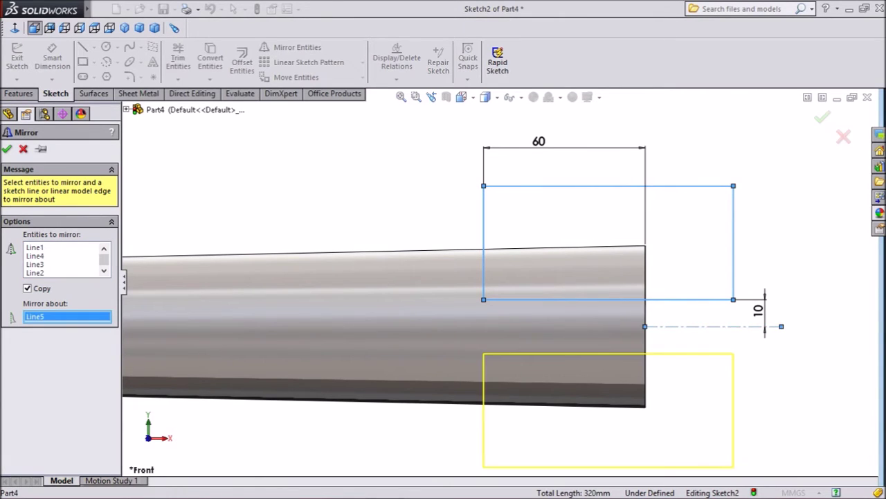
left_click(7, 149)
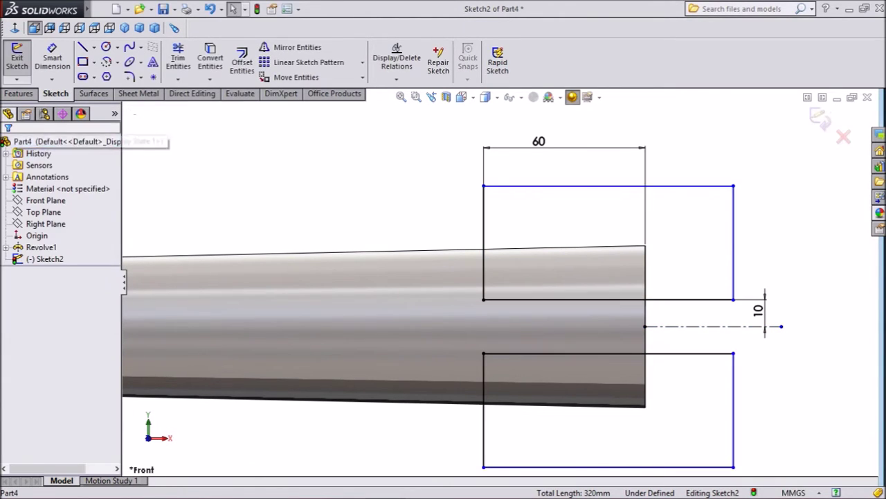
- Cut-extrude both rectangles through the shaft end with a Mid Plane end condition and a depth of 200 mm
left_click(18, 94)
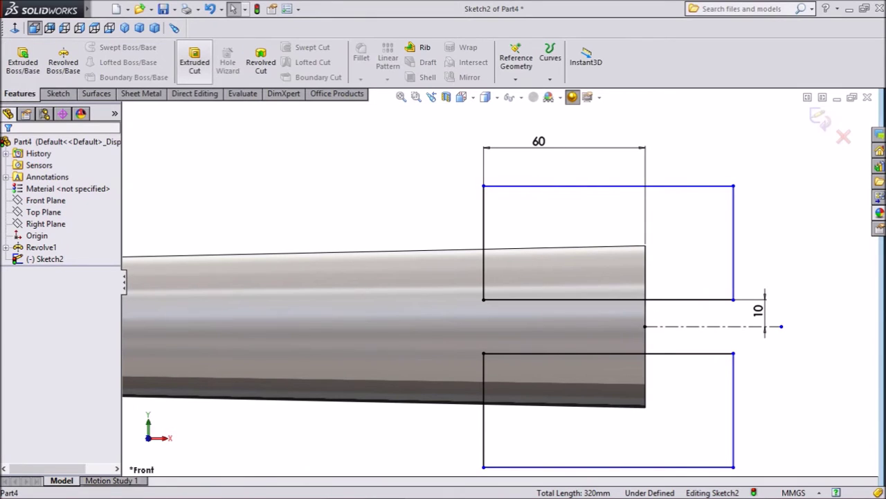
left_click(195, 61)
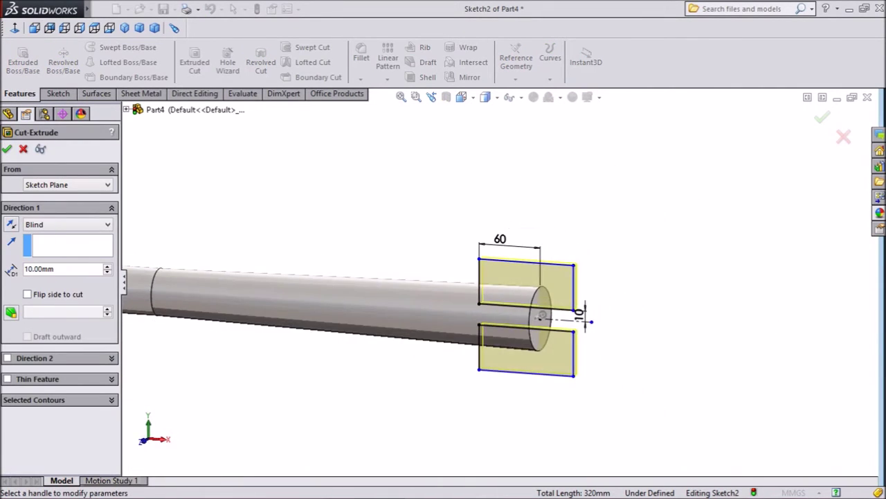
left_click(67, 225)
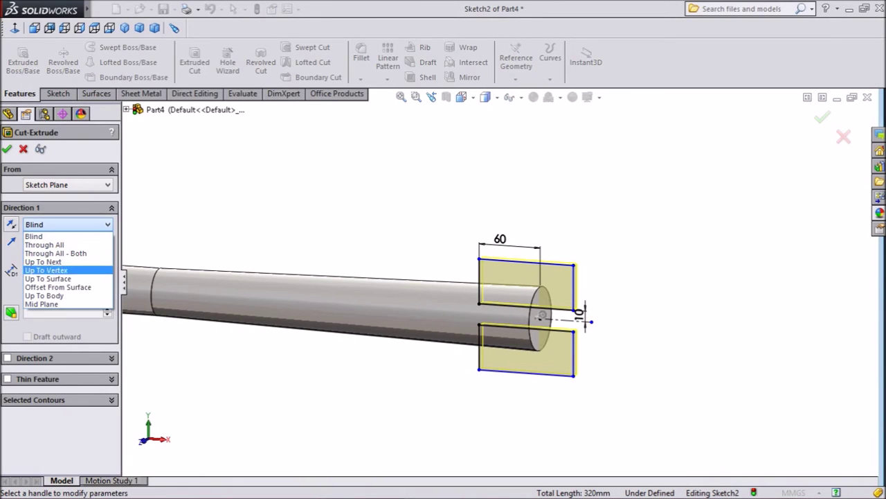
left_click(43, 304)
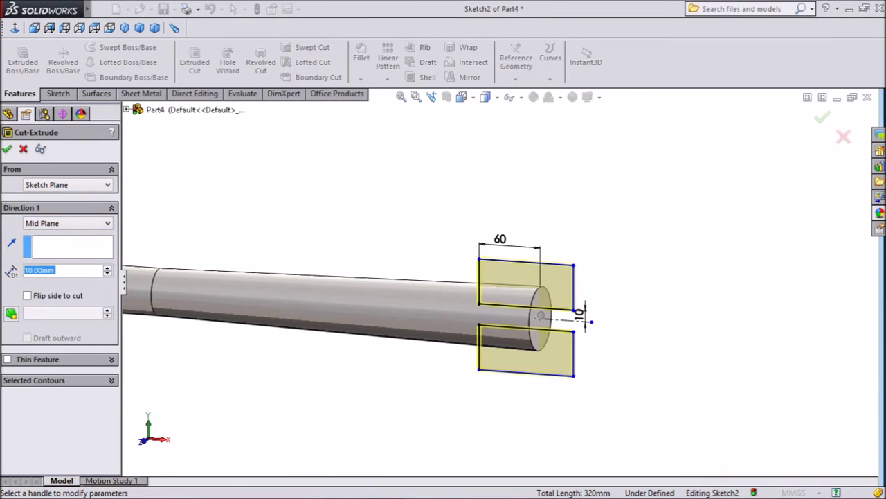
left_click(108, 267)
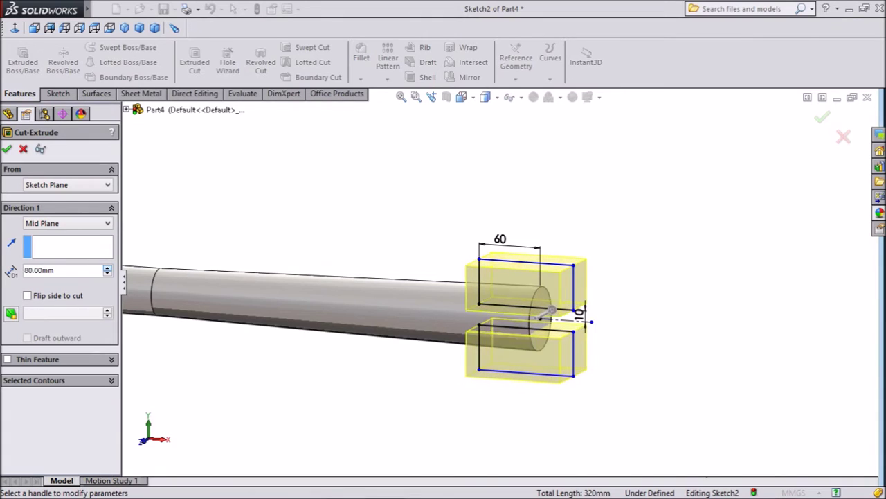
scroll(574, 336, "down", 1)
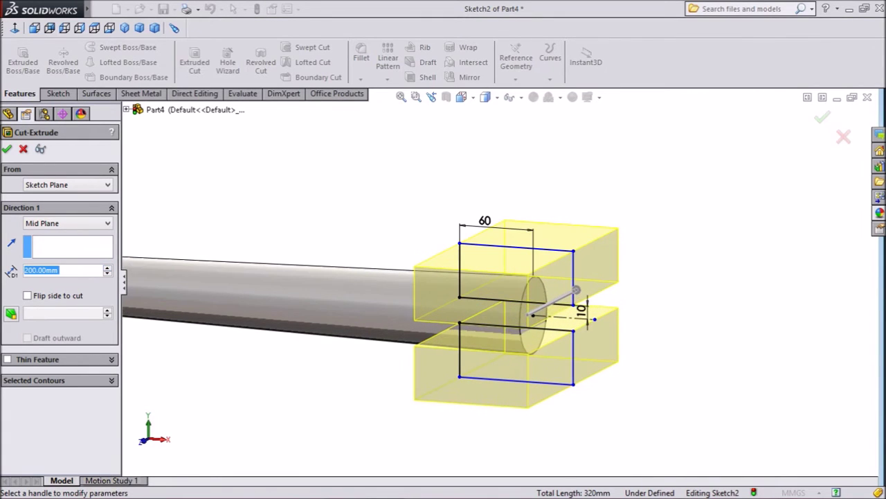
key("Return")
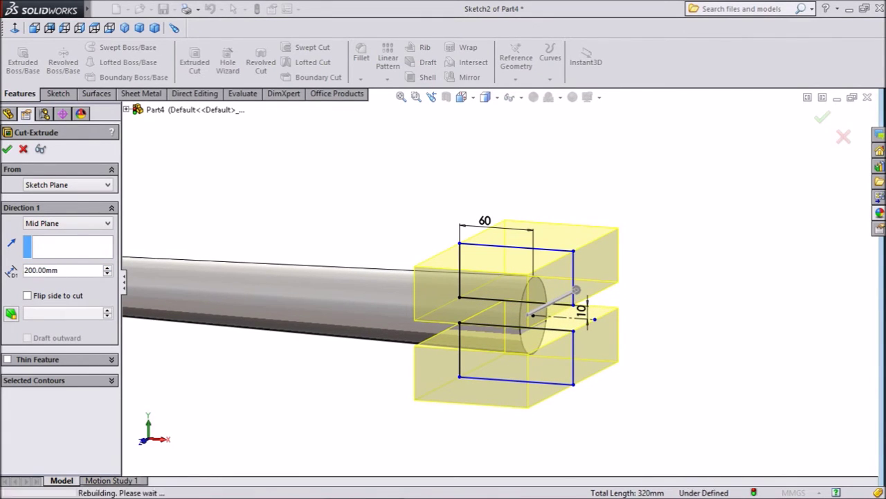
- Start a sketch on the flat upper face of the tongue cut at the shaft's thicker end
middle_click_drag(457, 162, 485, 253)
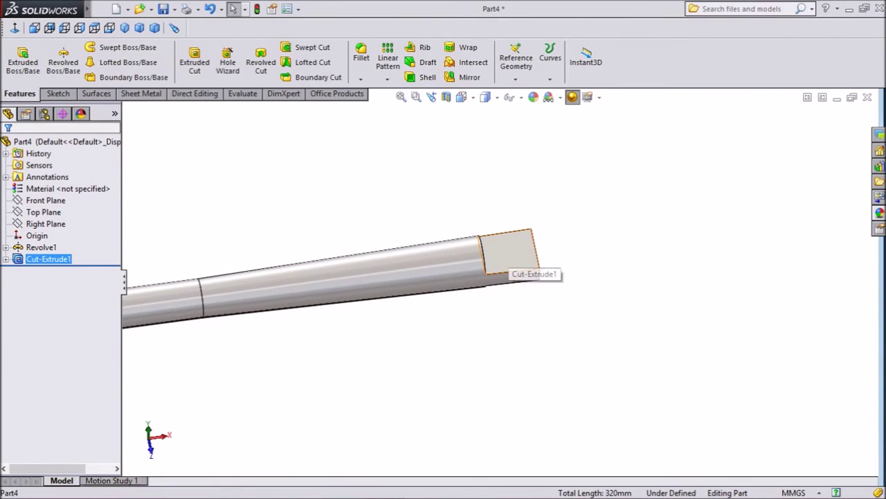
left_click(509, 253)
left_click(559, 192)
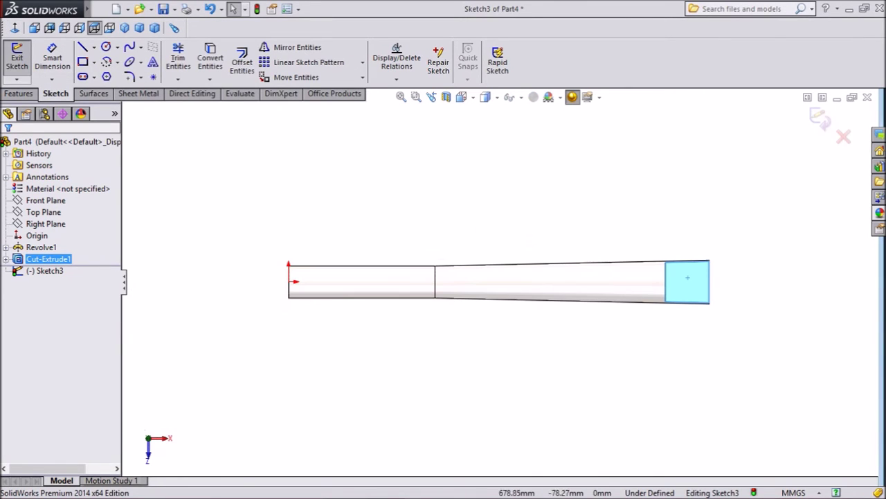
- Sketch a horizontal line about 28.6 mm long from the flat face's upper inner corner toward the shaft end
scroll(708, 354, "down", 1)
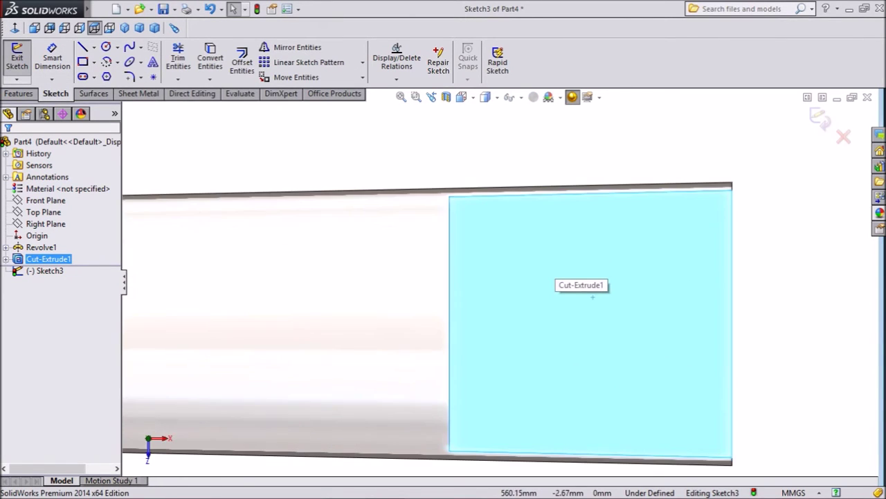
scroll(698, 361, "up", 1)
scroll(689, 388, "down", 1)
key("l")
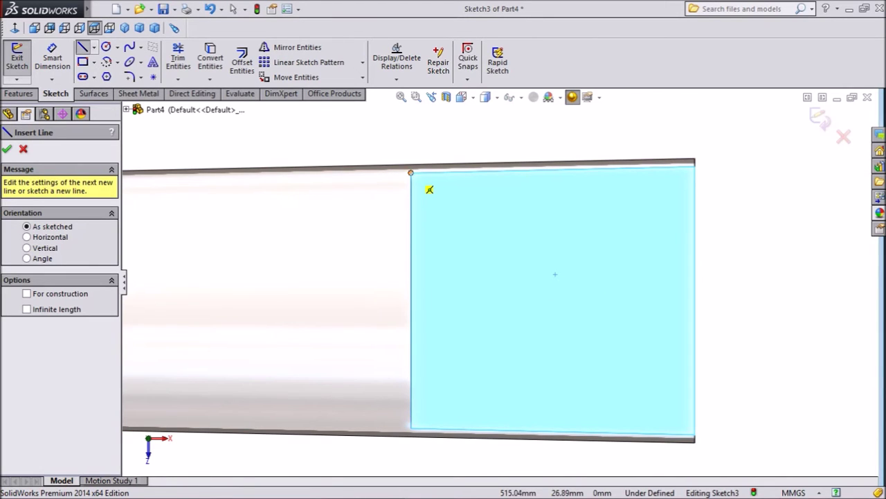
left_click(410, 172)
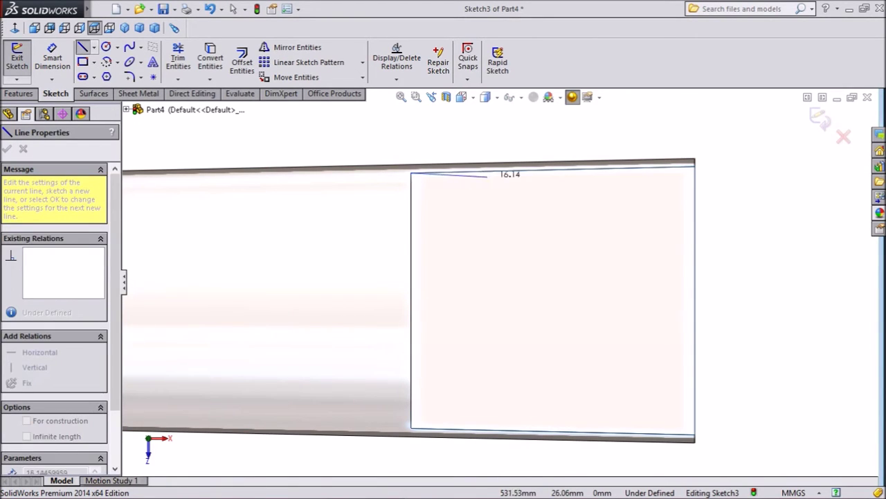
scroll(571, 193, "down", 2)
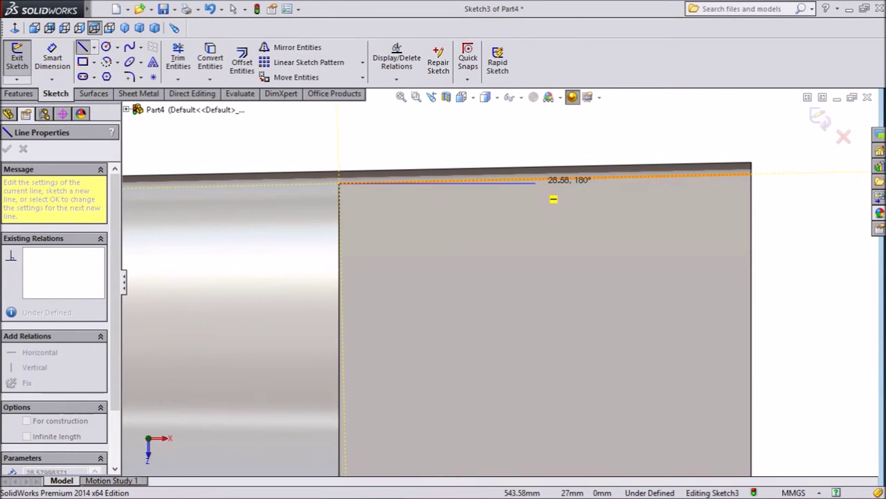
left_click(535, 182)
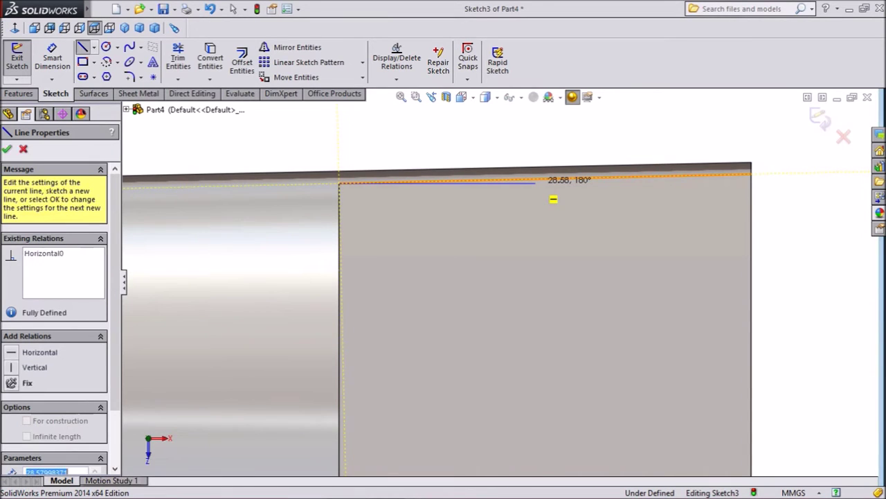
right_click(438, 182)
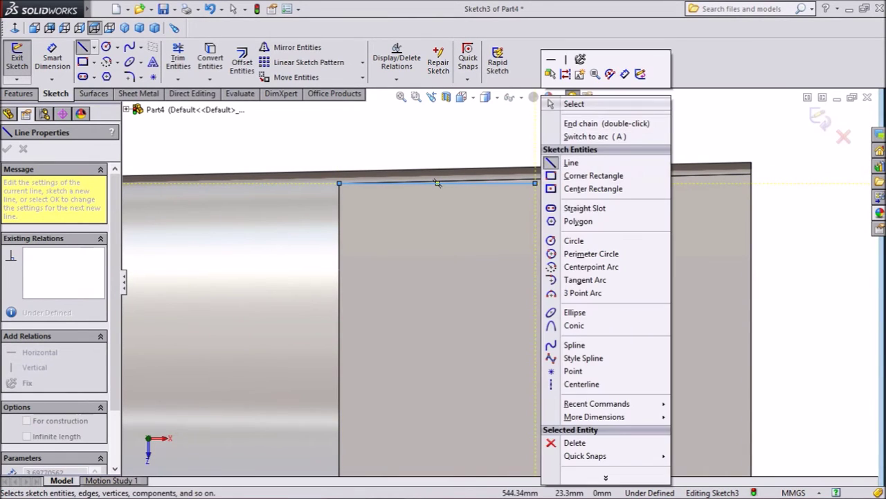
left_click(574, 104)
left_click(489, 182)
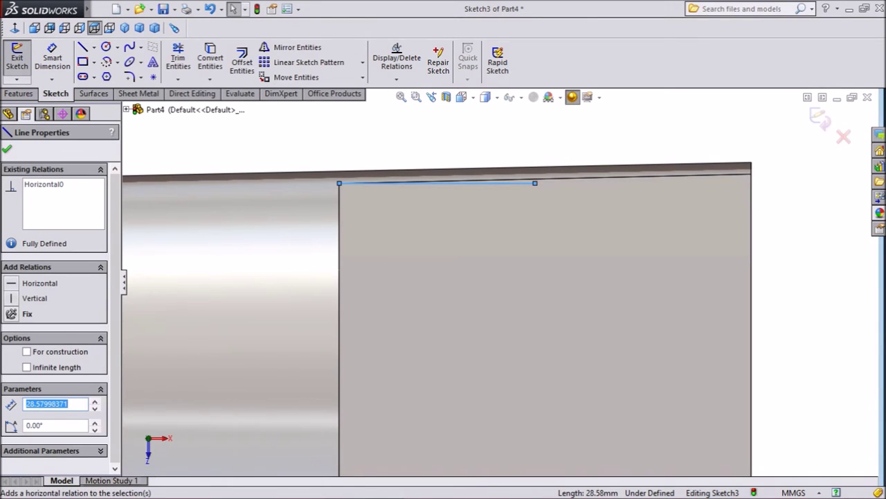
- Draw a centerpoint semicircular arc of about 26.9 mm radius from the line's outer end, centred on the shaft axis and bulging toward the shaft end
key("l")
left_click(117, 62)
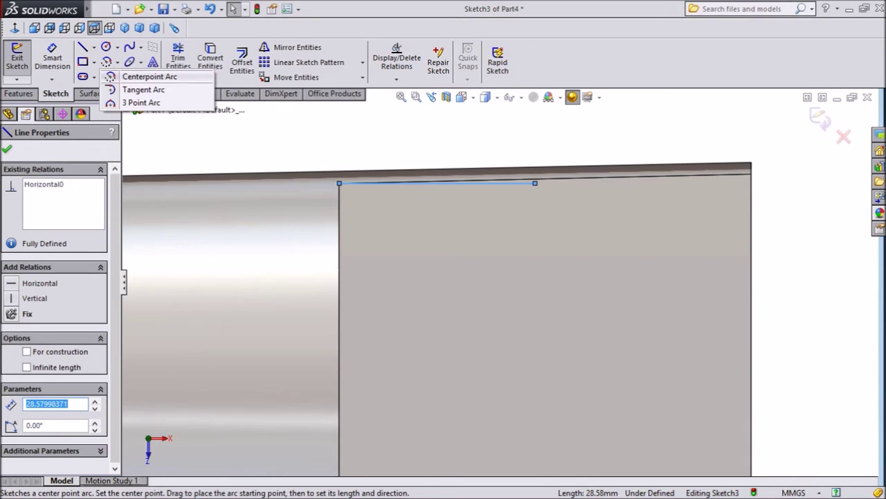
left_click(149, 76)
scroll(500, 283, "up", 3)
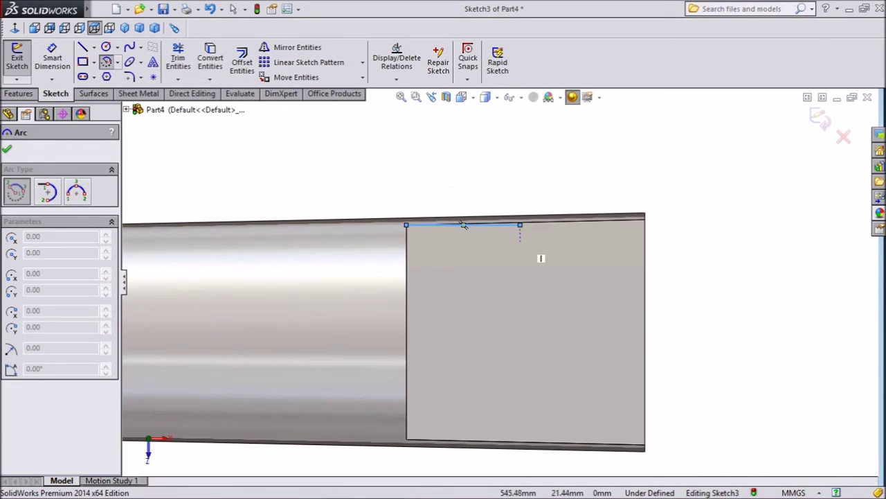
scroll(463, 225, "down", 3)
scroll(444, 144, "up", 2)
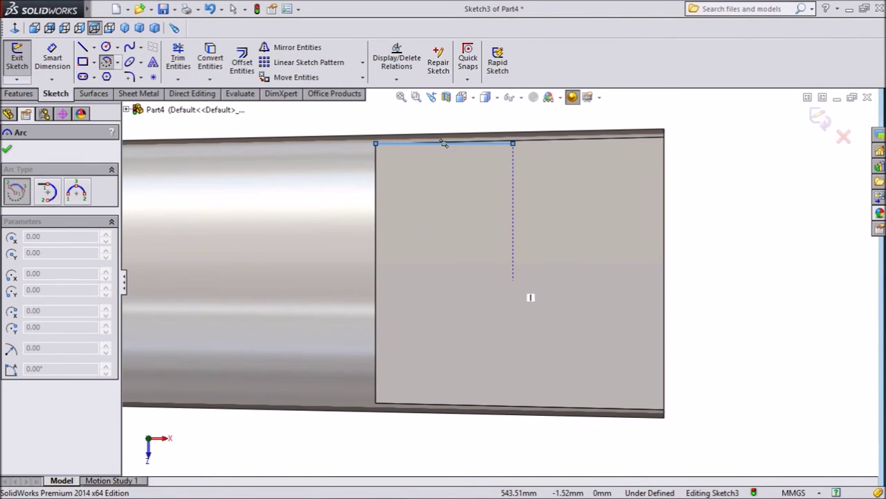
left_click(513, 272)
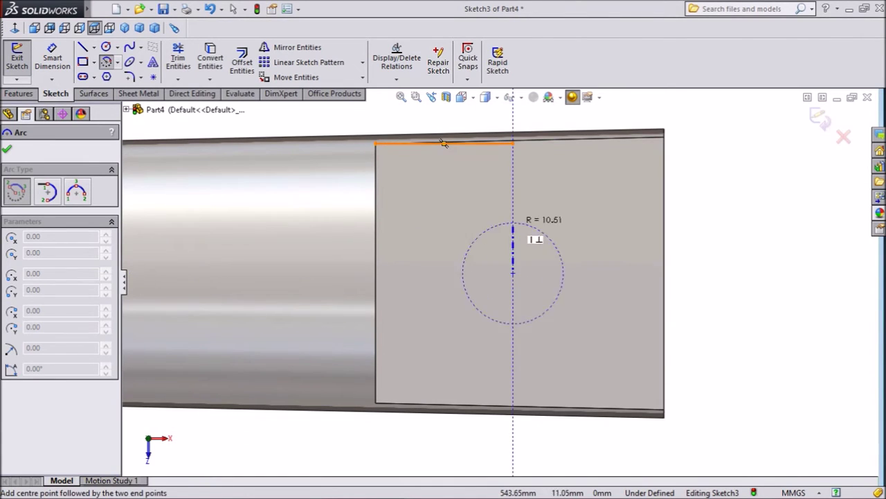
left_click(513, 143)
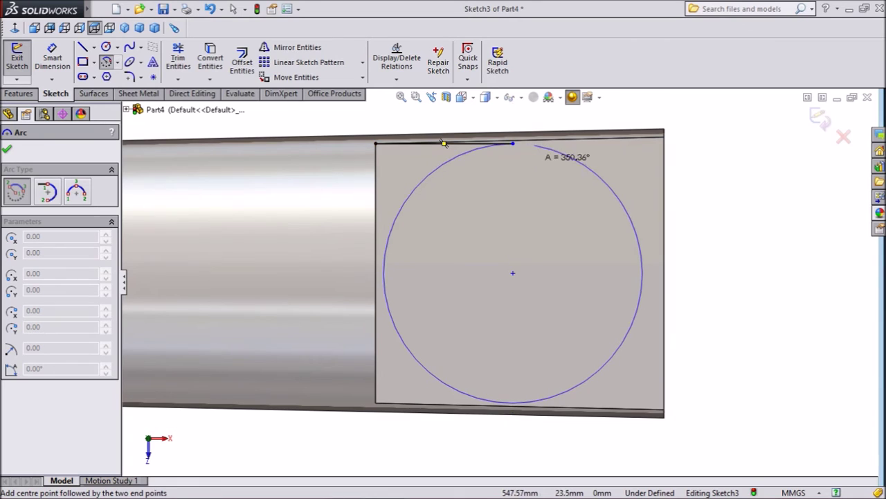
left_click(514, 402)
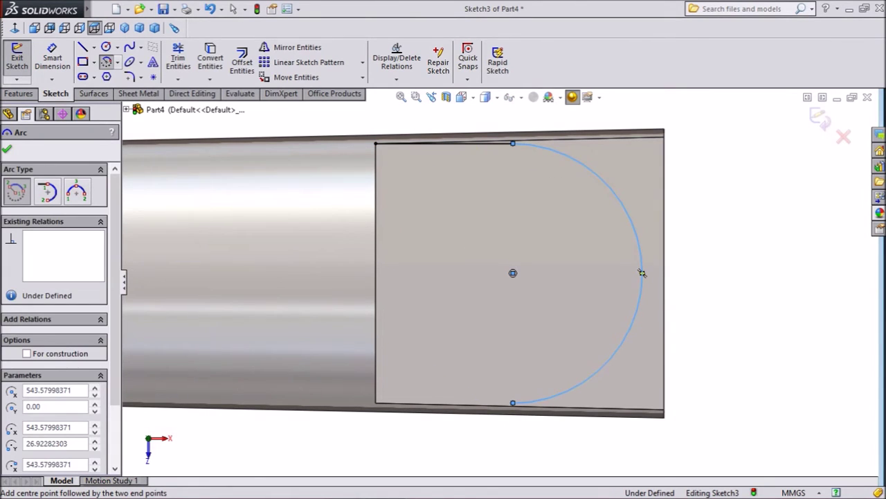
right_click(539, 347)
left_click(572, 136)
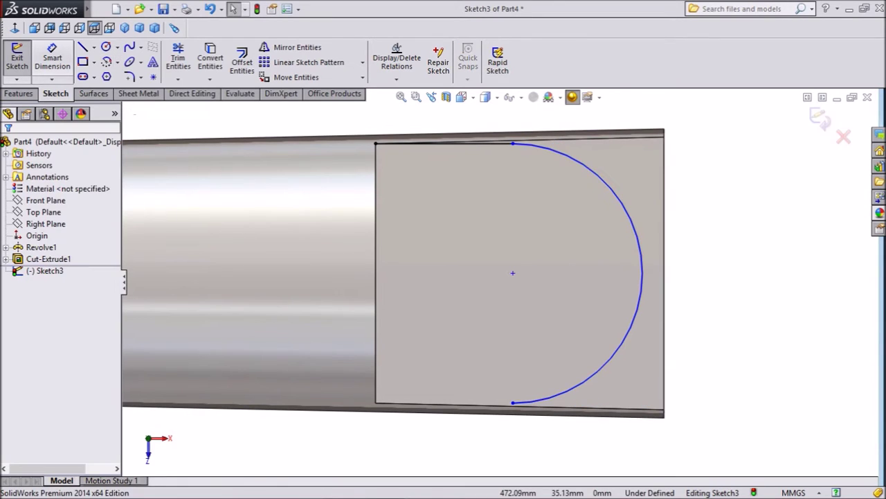
- Sketch a horizontal line from the arc's lower end to the flat face's lower inner corner
left_click(82, 47)
scroll(523, 422, "down", 3)
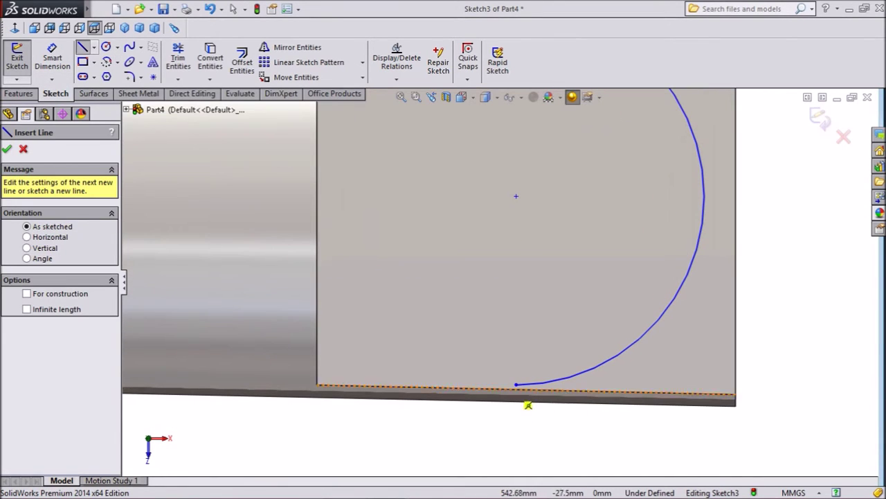
left_click(515, 385)
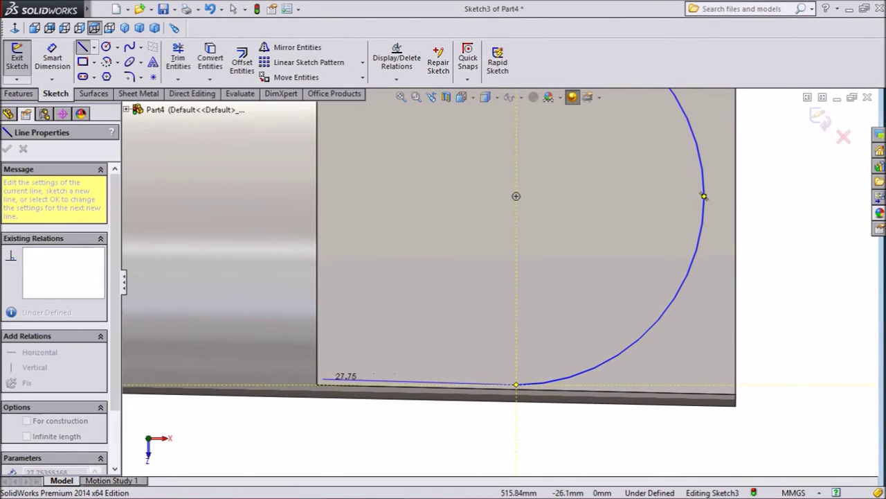
left_click(317, 384)
right_click(398, 343)
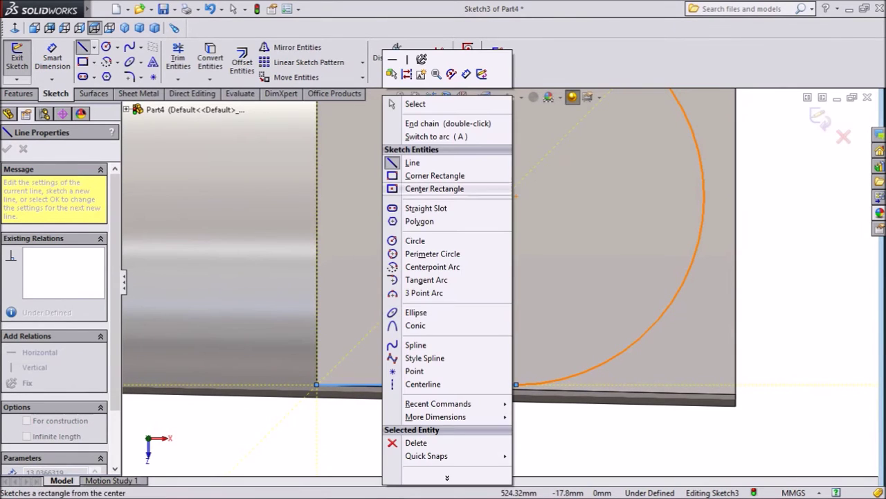
left_click(413, 103)
- Dimension the upper horizontal line's length to 25 mm
scroll(502, 256, "up", 3)
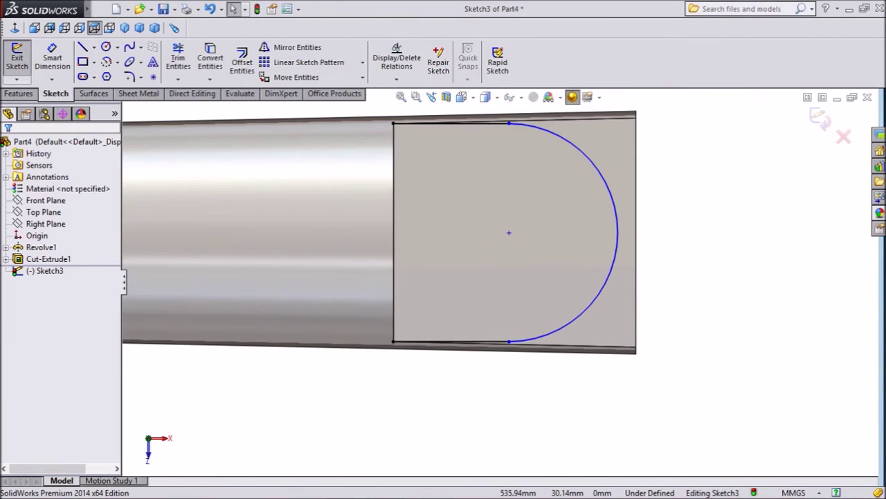
scroll(507, 90, "down", 2)
left_click(53, 58)
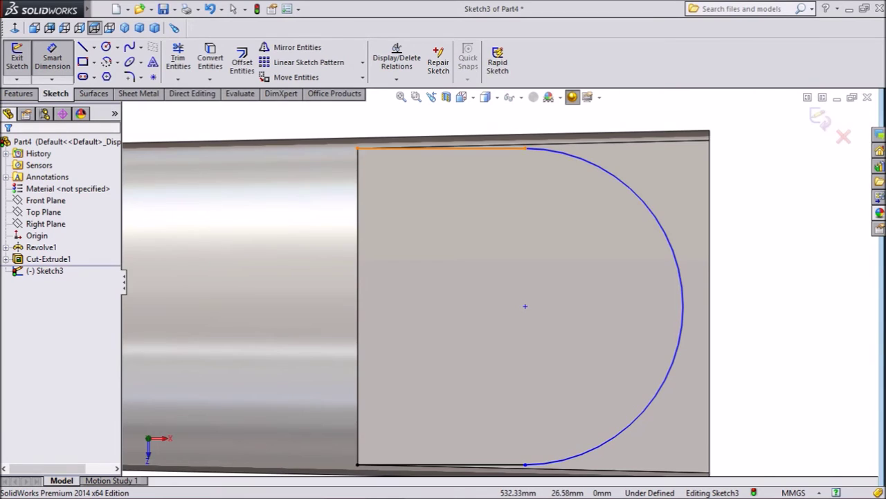
scroll(450, 116, "down", 2)
left_click(443, 162)
scroll(451, 149, "up", 1)
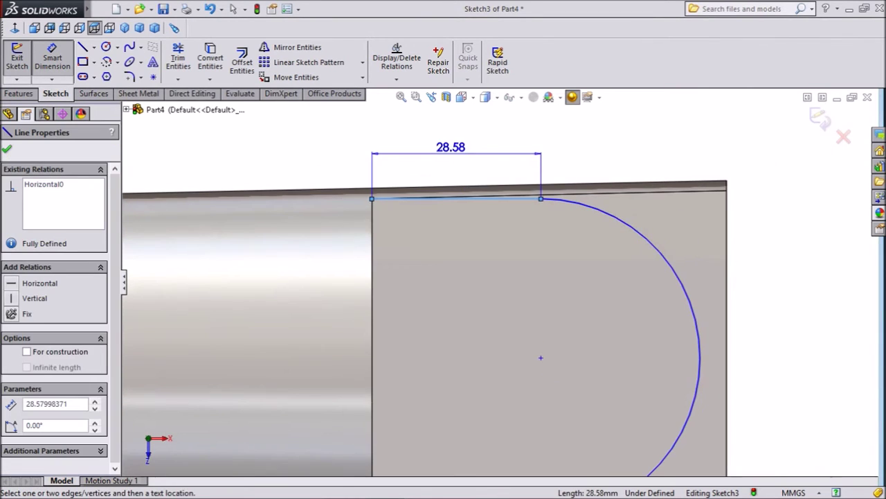
left_click(451, 146)
type("25")
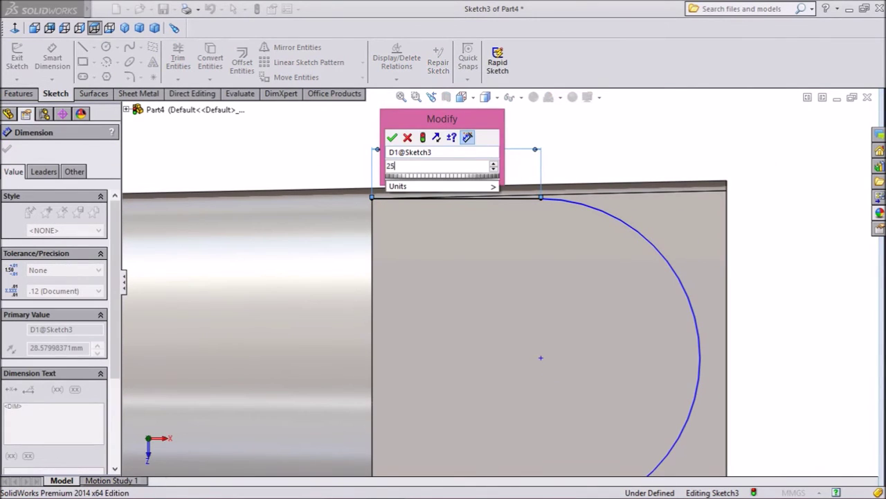
key("Return")
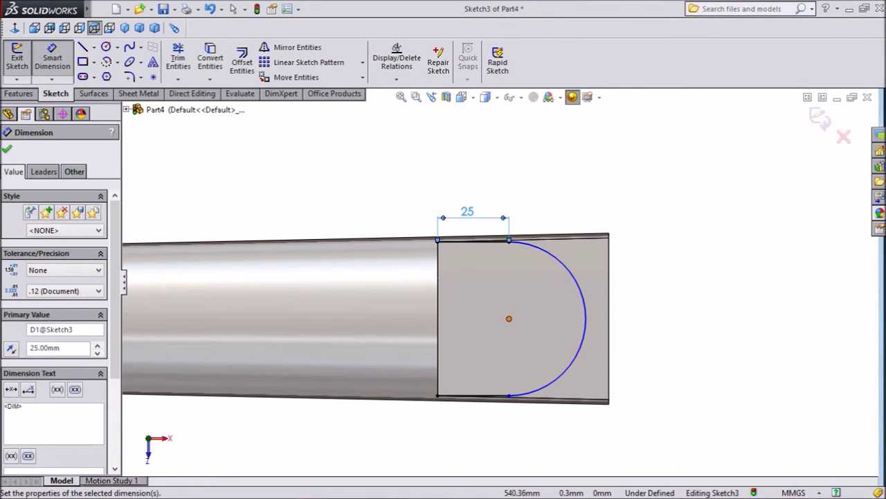
left_click(509, 318)
scroll(583, 326, "up", 4)
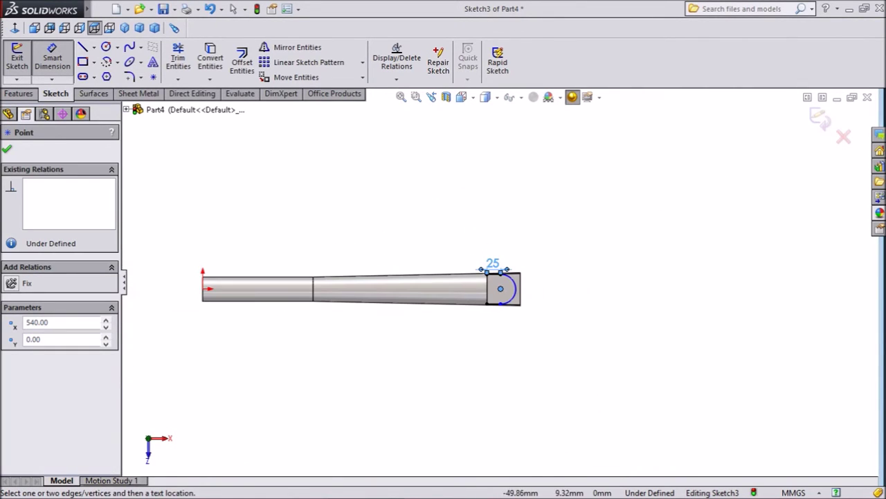
scroll(174, 284, "down", 3)
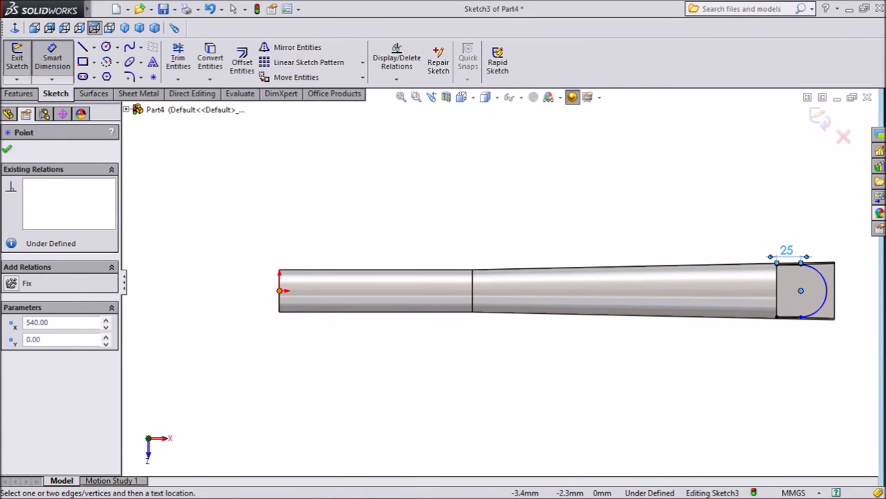
left_click(279, 291)
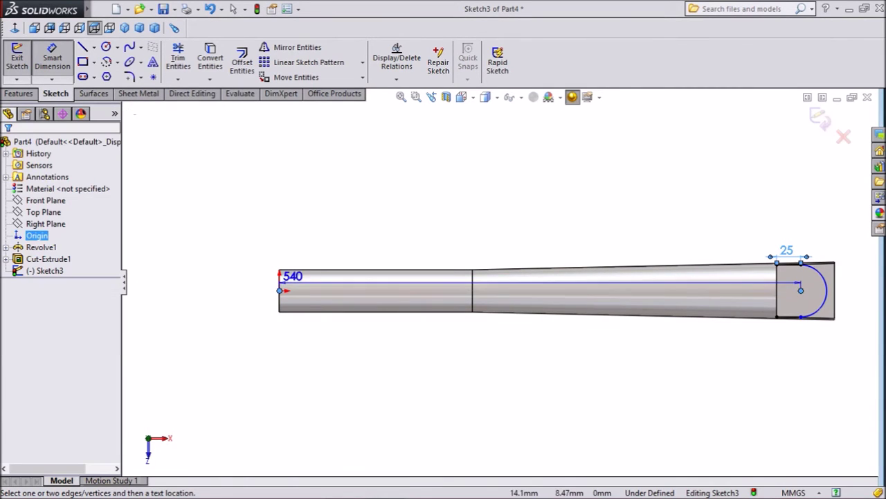
key("Escape")
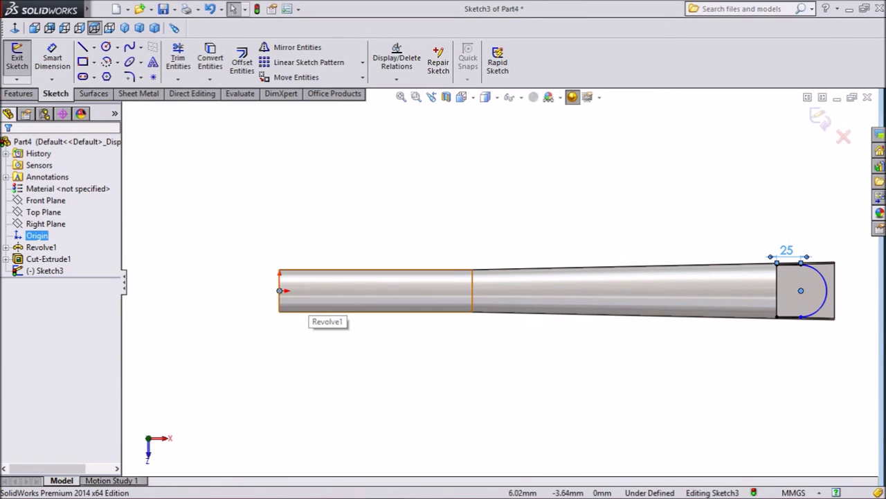
key("Escape")
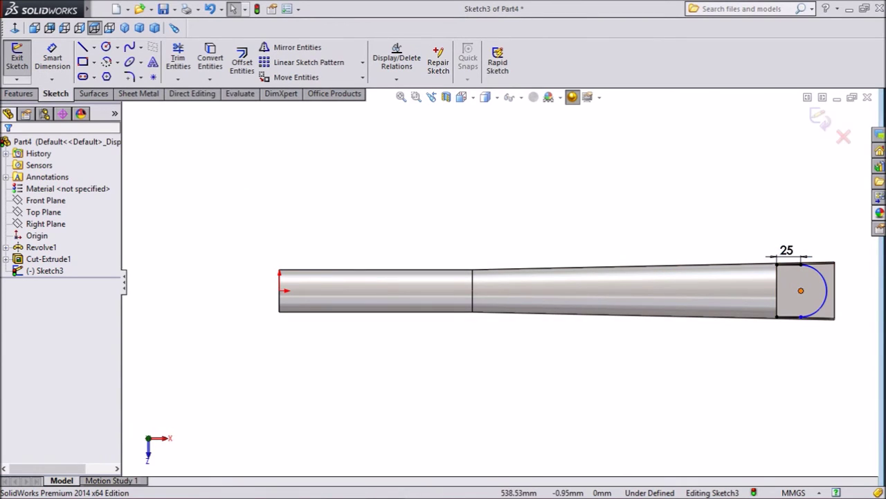
- Add a Horizontal relation between the arc's centre point and the origin
left_click(801, 290)
left_click(279, 290, "ctrl")
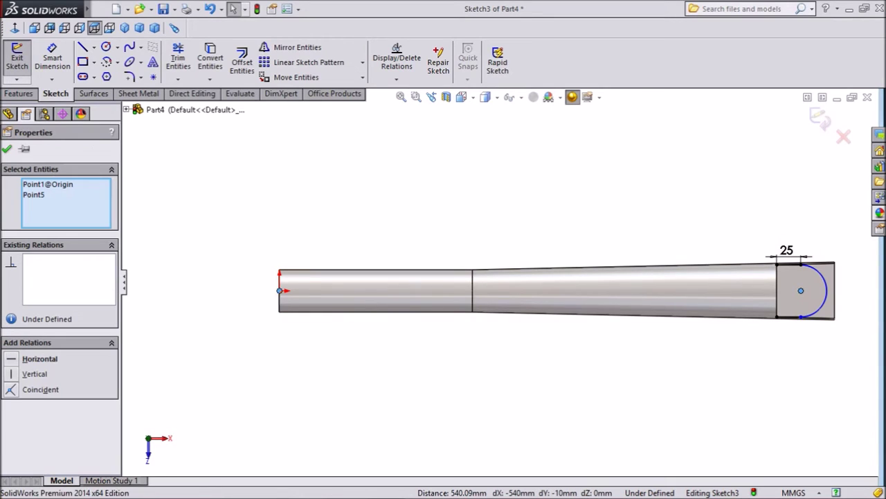
left_click(319, 251)
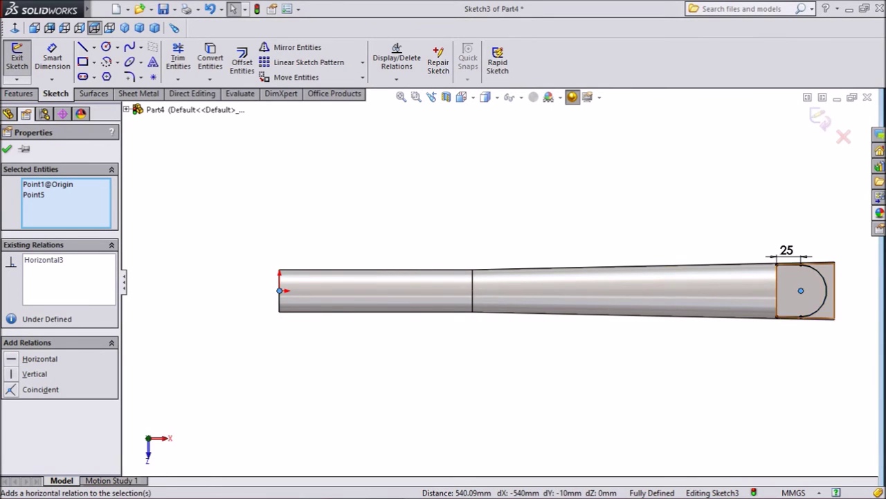
- Sketch five connected lines boxing around the tongue's end, about 69 mm wide, joining the flat face's upper and lower inner corners to close the profile
scroll(868, 306, "down", 5)
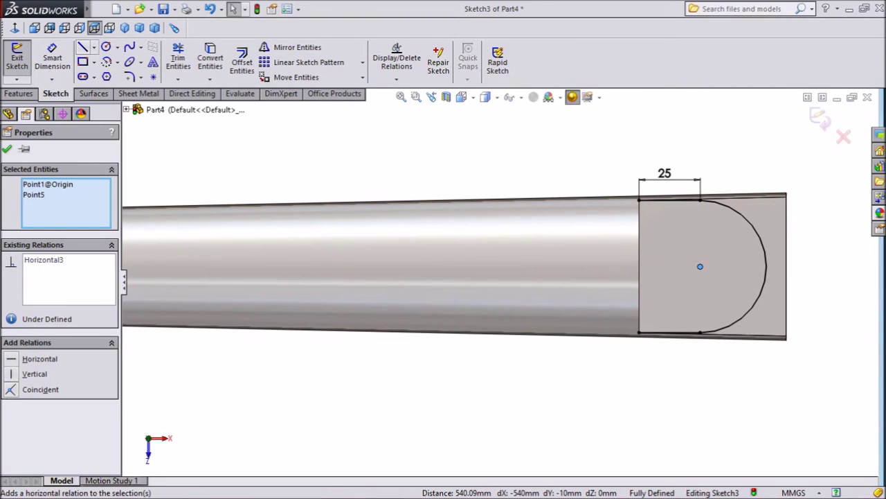
left_click(82, 47)
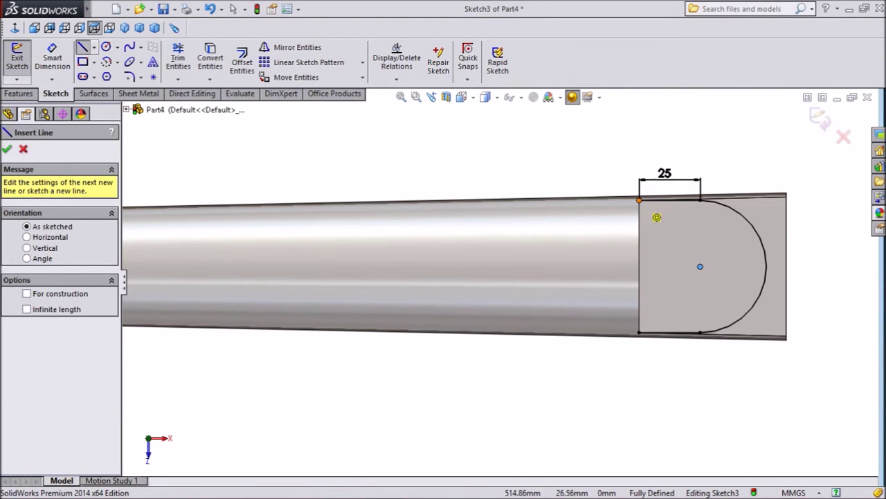
left_click(639, 200)
left_click(639, 160)
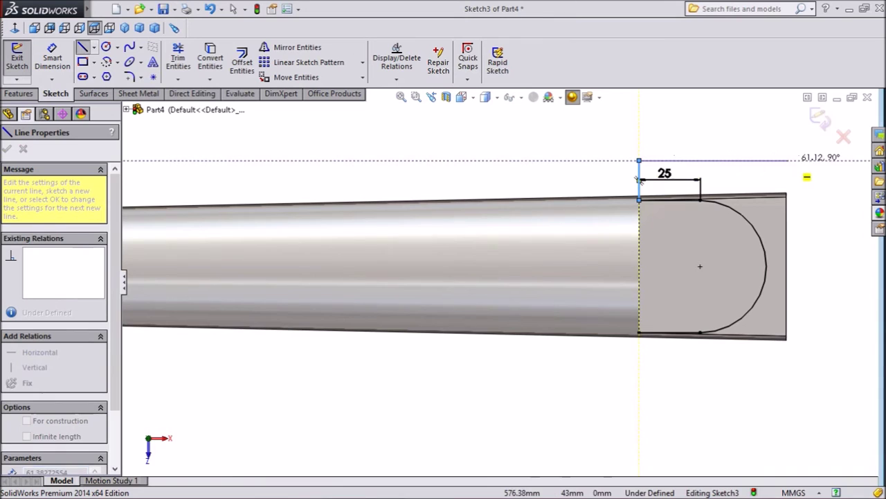
left_click(809, 160)
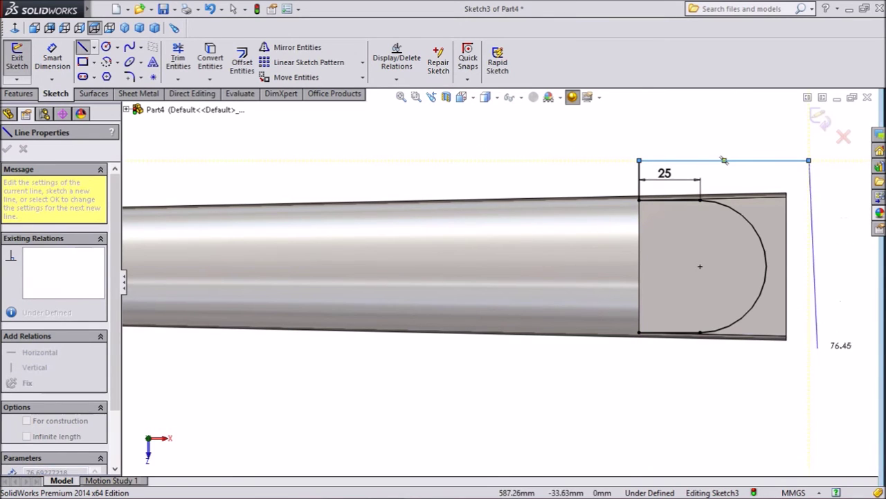
left_click(809, 353)
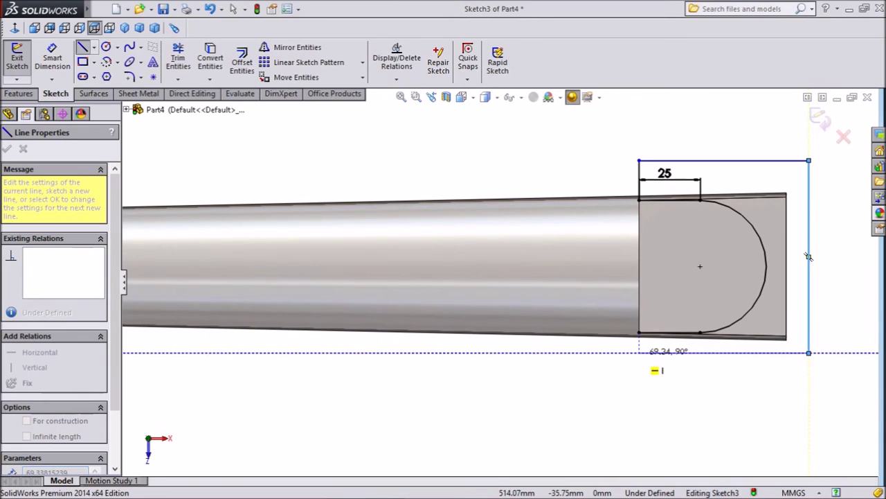
left_click(640, 353)
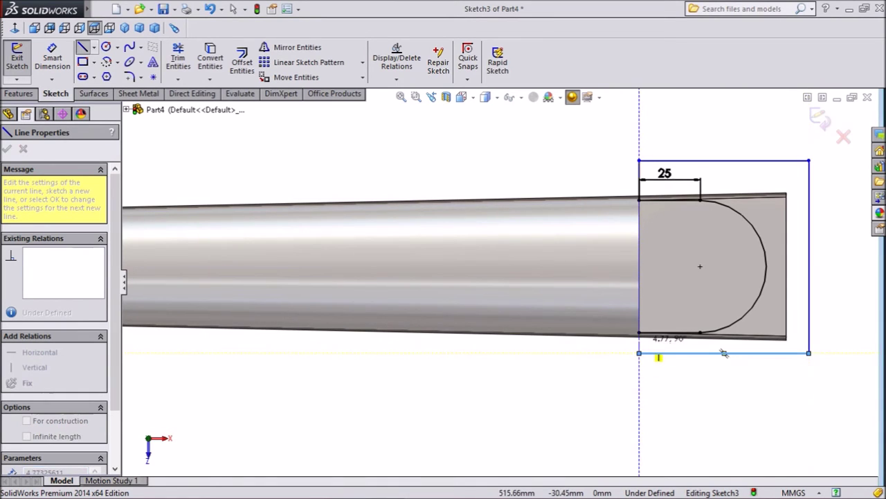
left_click(640, 332)
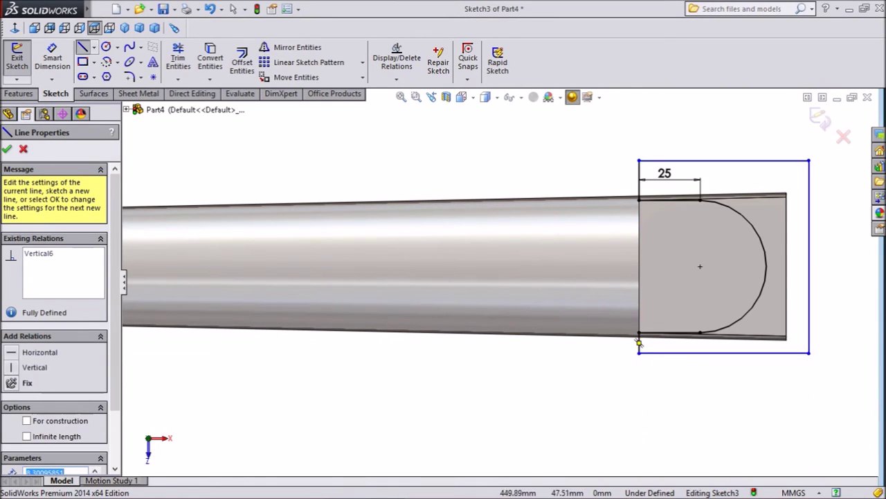
right_click(478, 150)
left_click(513, 158)
- Cut-extrude the closed profile with a Mid Plane depth of 689 mm to round the tongue's end
scroll(554, 209, "up", 2)
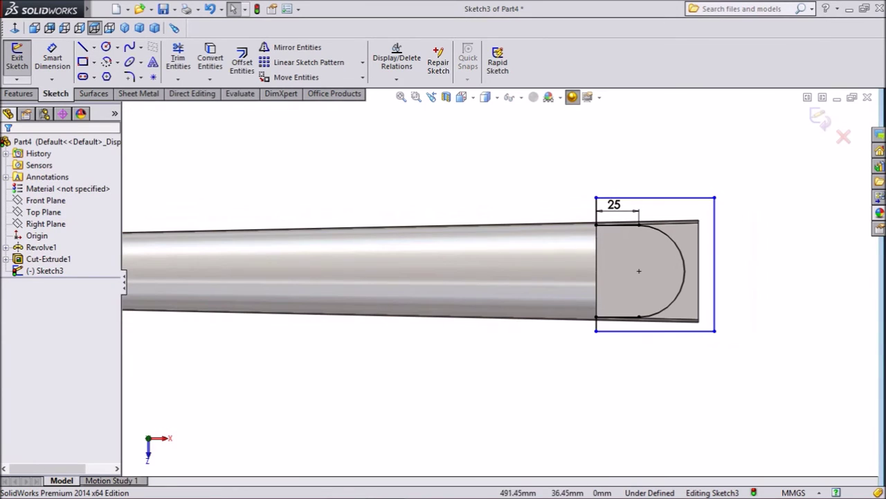
left_click(19, 93)
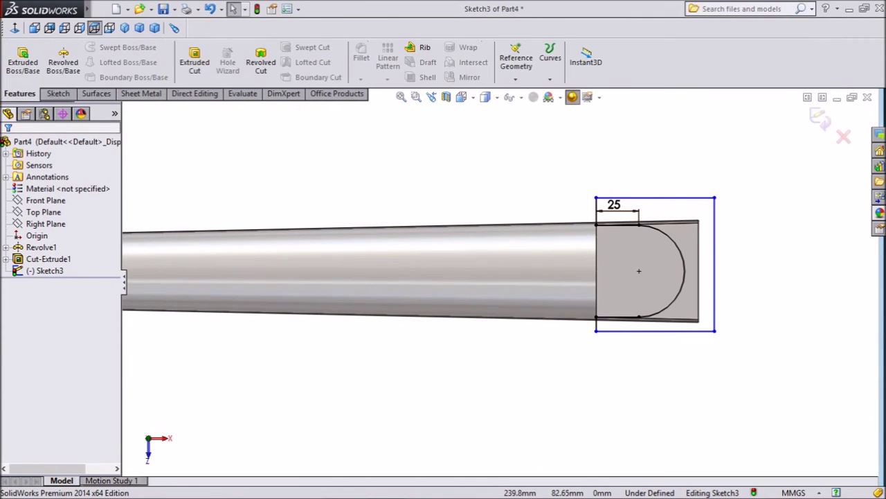
left_click(195, 62)
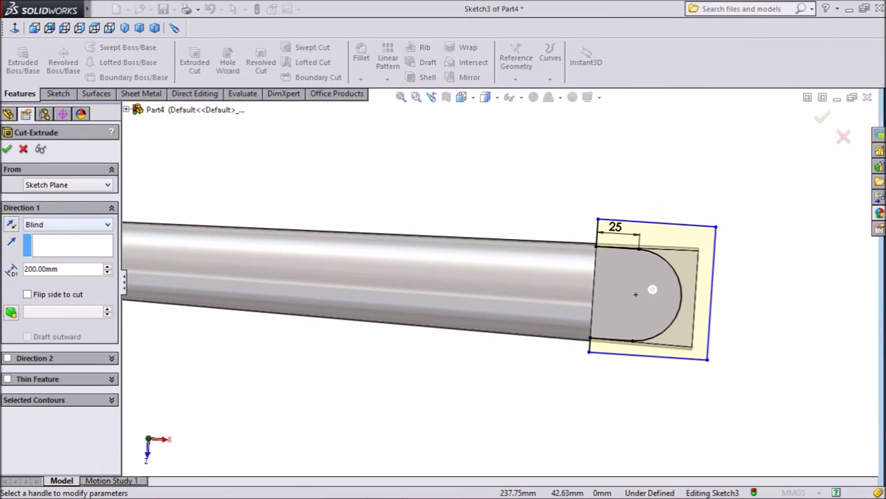
left_click(68, 224)
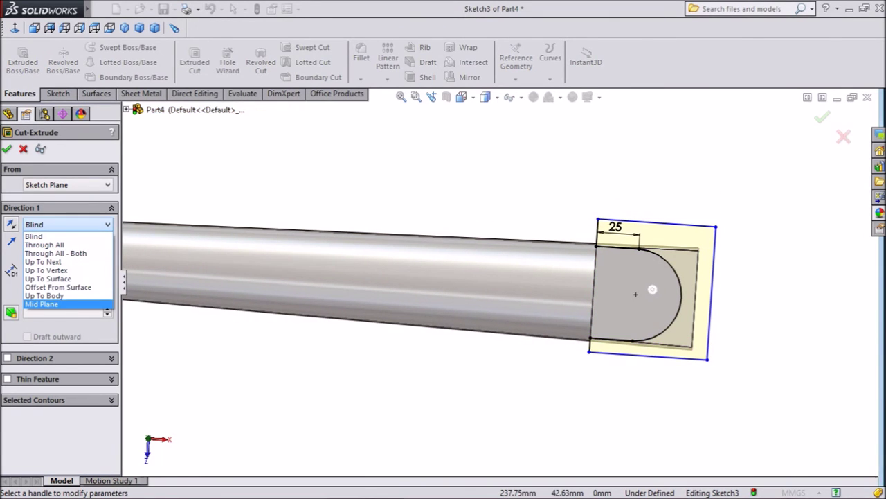
left_click(41, 304)
mouse_move(623, 372)
middle_mouse_down()
mouse_move(594, 397)
mouse_move(621, 375)
middle_mouse_up()
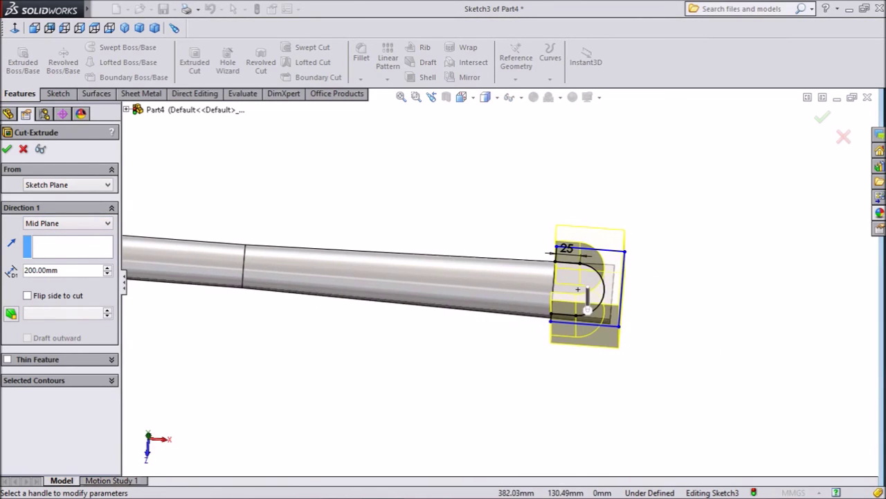
middle_click_drag(587, 309, 623, 347)
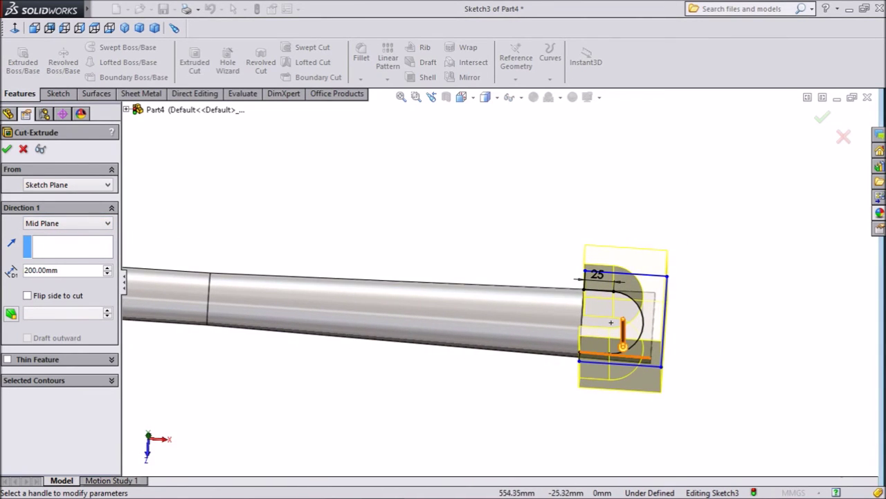
left_click_drag(623, 345, 623, 409)
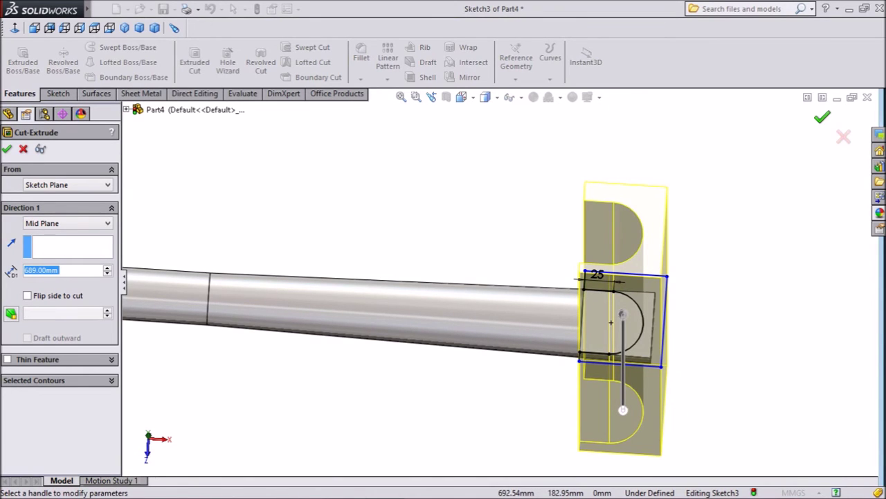
key("Return")
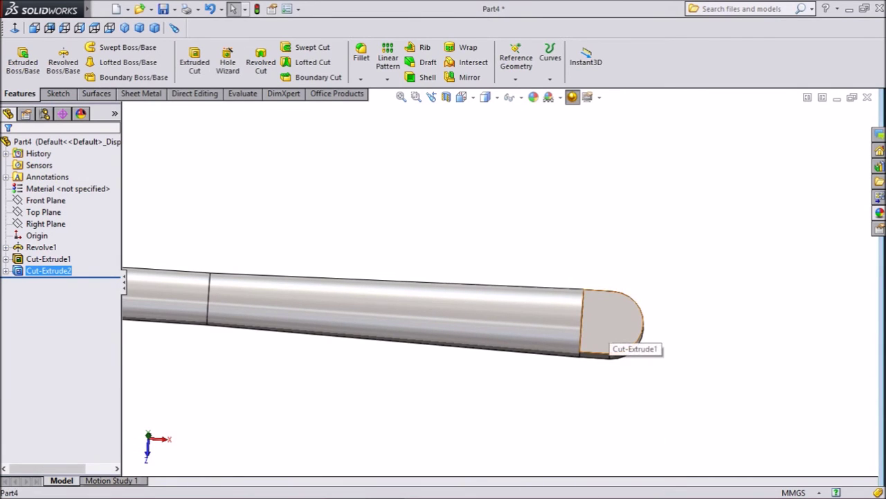
- Start a sketch on the tongue's flat face and draw a circle about 13.4 mm in radius, centred on the rounded end's centre
left_click(609, 326)
left_click(658, 284)
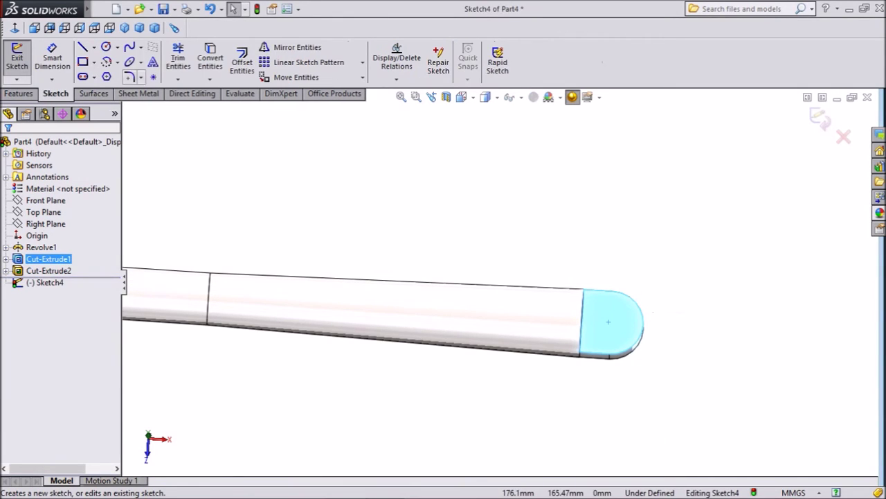
left_click(13, 28)
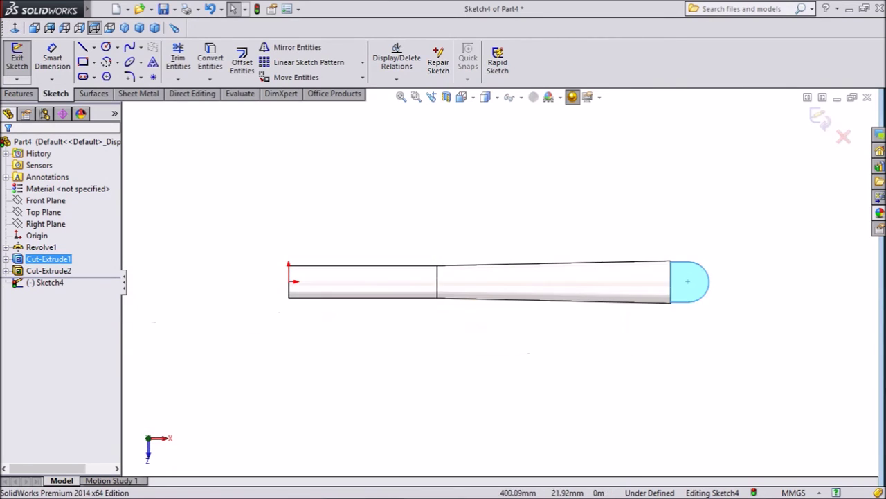
scroll(728, 276, "down", 8)
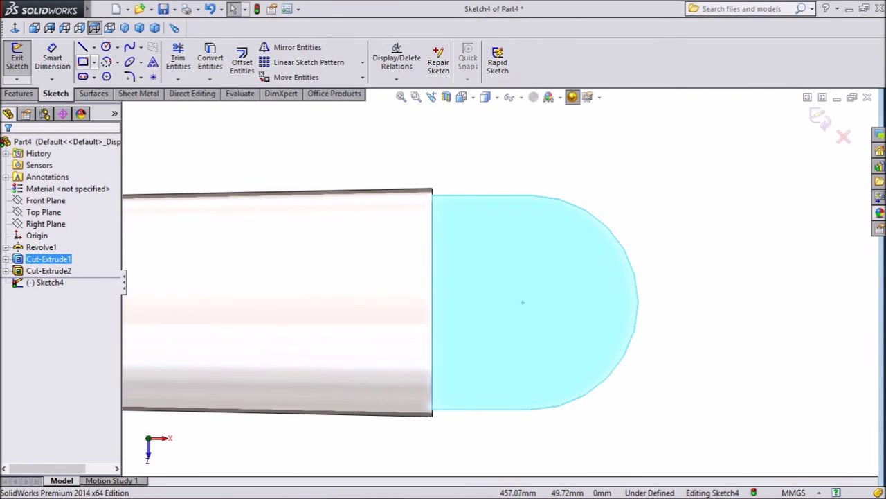
left_click(106, 46)
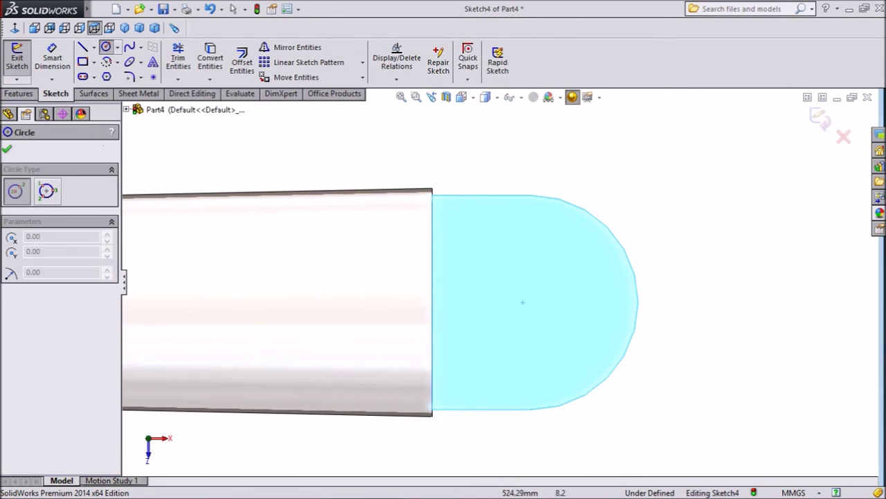
left_click(531, 302)
left_click(562, 261)
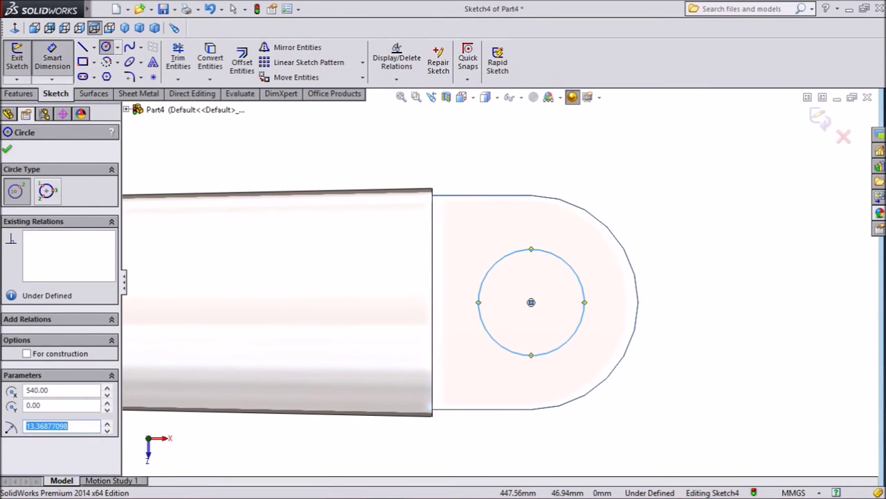
- Dimension the circle's diameter to 19 mm
left_click(52, 59)
left_click(505, 255)
left_click(514, 147)
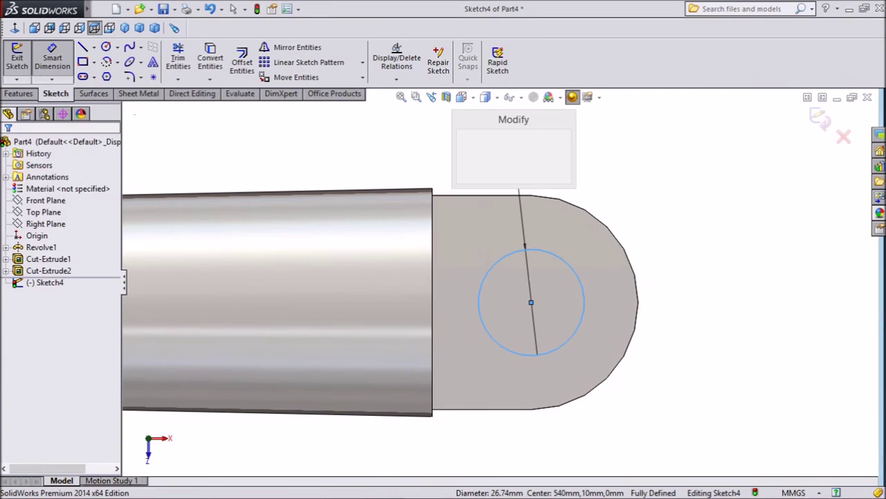
type("19")
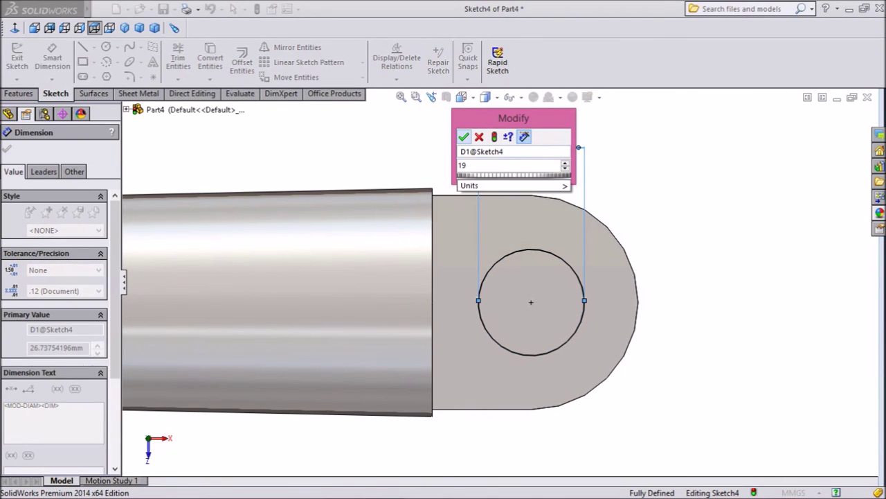
key("Return")
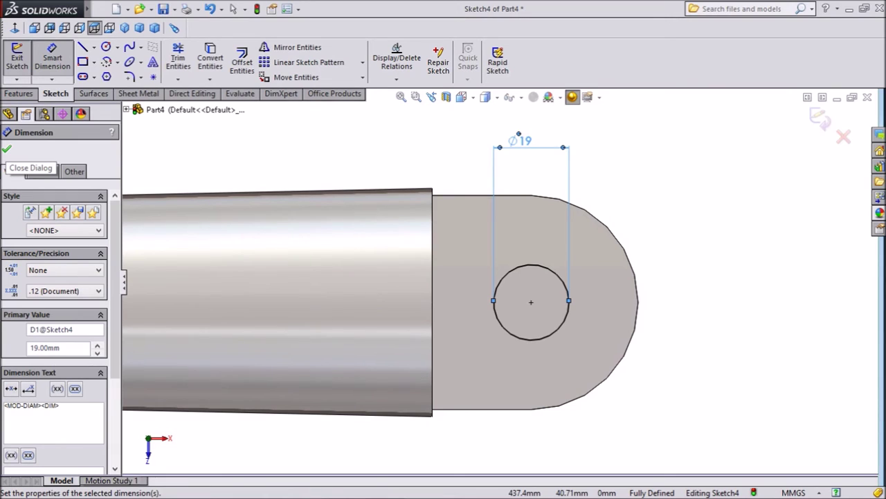
left_click(7, 149)
- Cut-extrude the 19 mm circle Through All to make a hole in the tongue
left_click(19, 93)
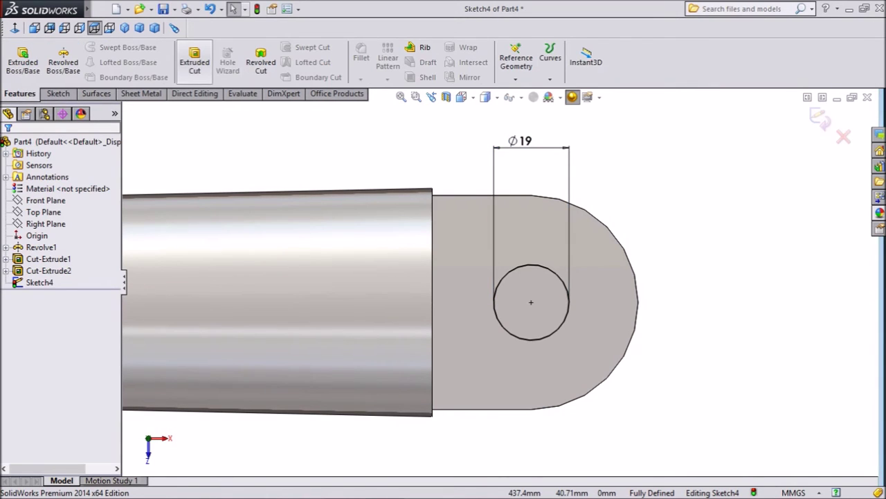
left_click(194, 62)
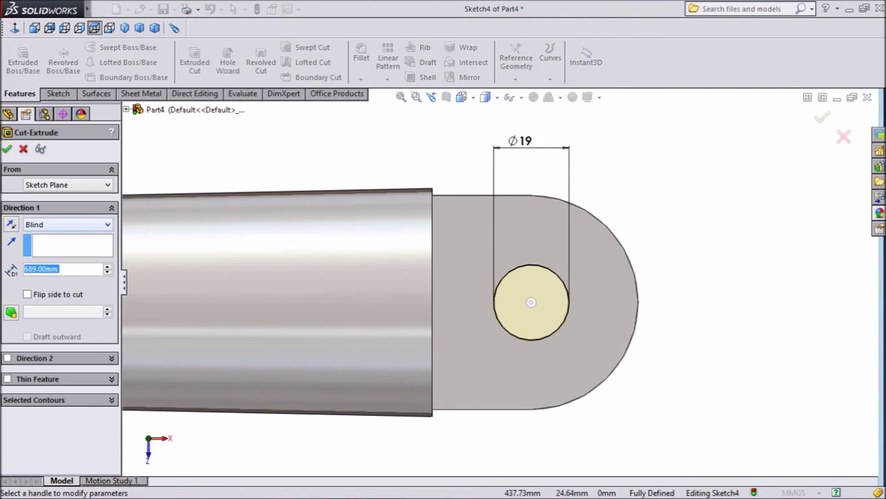
left_click(67, 224)
left_click(43, 242)
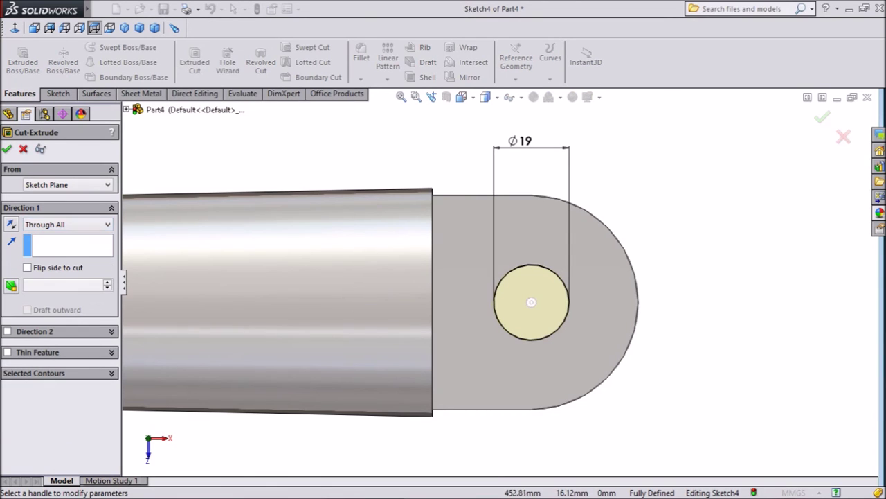
scroll(498, 282, "up", 3)
middle_click_drag(551, 183, 551, 231)
middle_click_drag(507, 340, 451, 374)
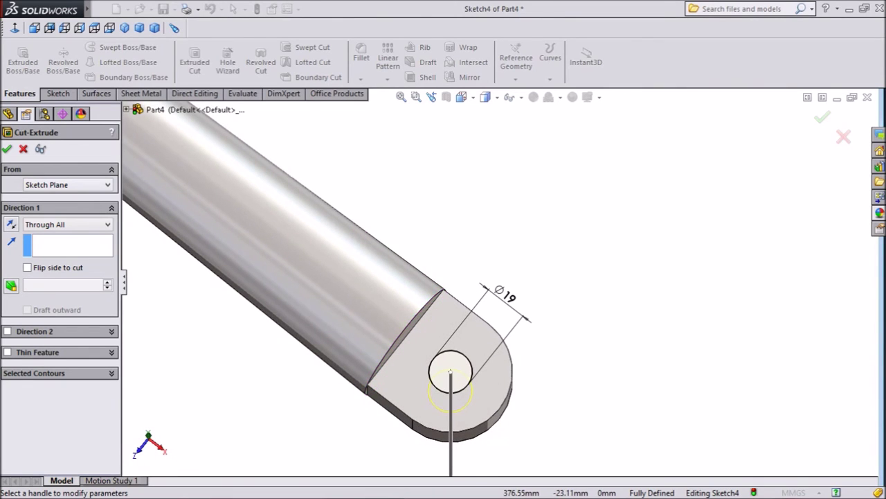
key("Return")
- Mirror the whole shaft body about the flat circular face at its thinner end, with Merge solids on
scroll(500, 282, "up", 4)
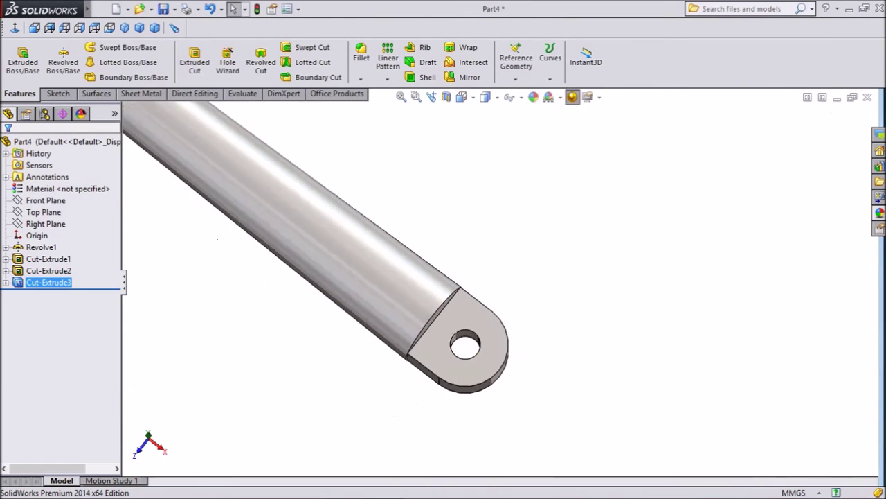
scroll(498, 282, "up", 5)
scroll(395, 172, "down", 2)
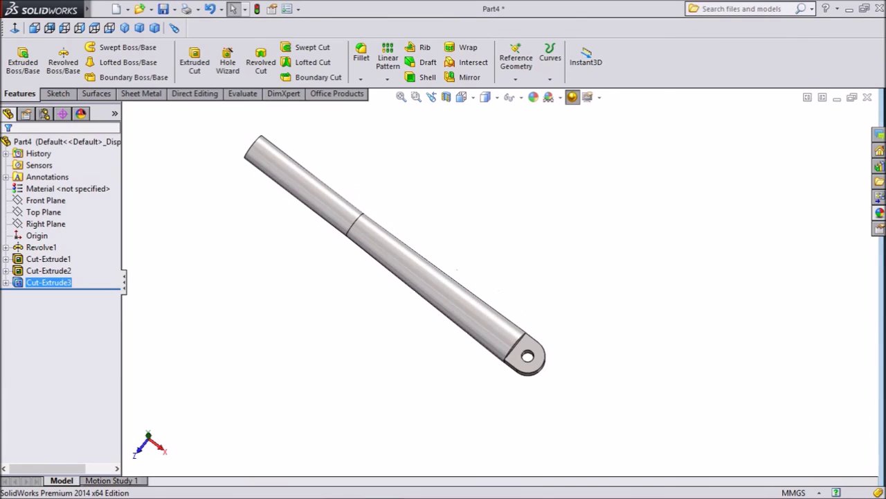
middle_click_drag(395, 172, 415, 132)
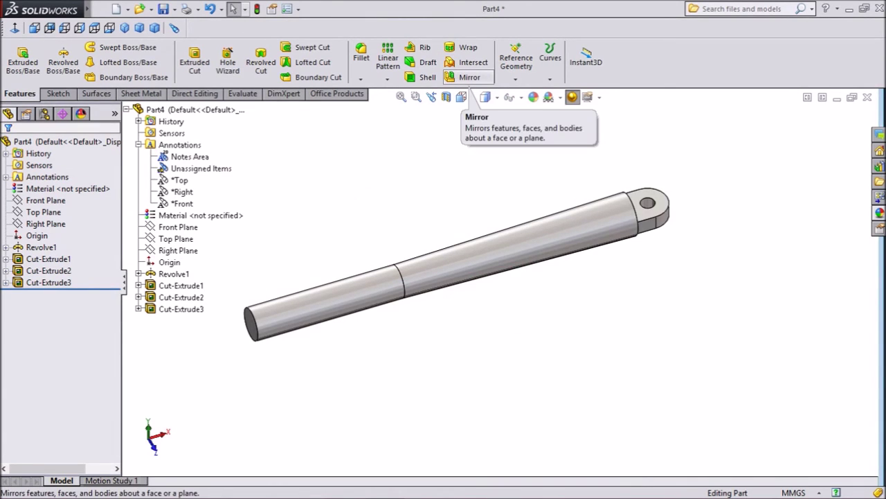
left_click(464, 76)
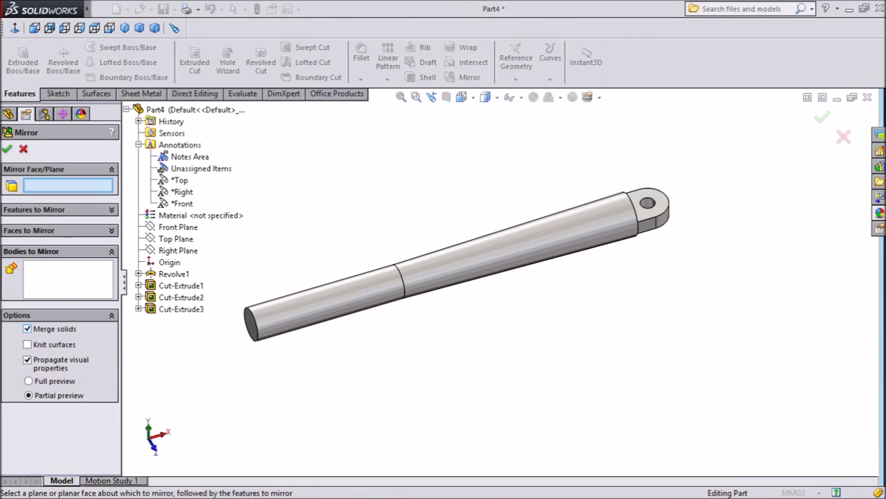
left_click(68, 279)
left_click(360, 291)
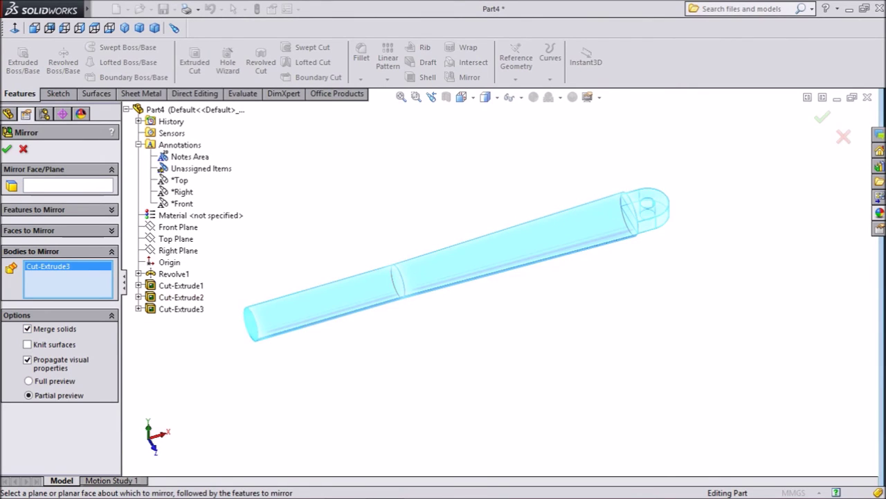
left_click(68, 186)
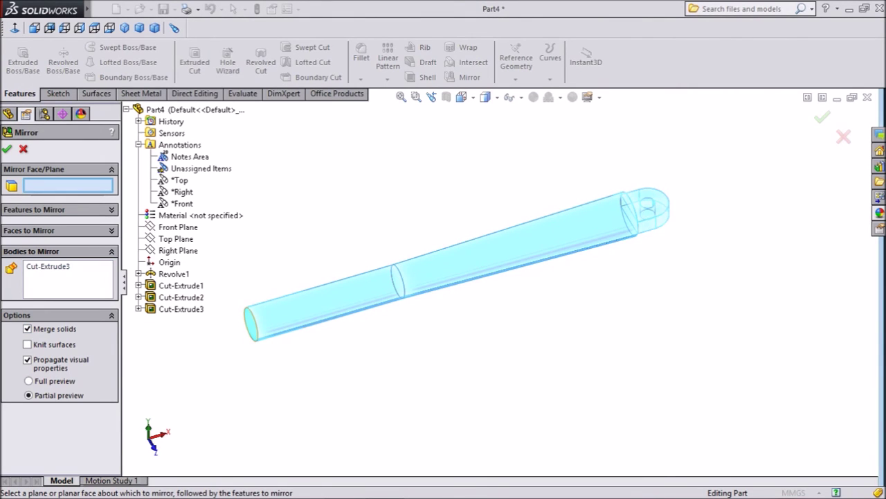
left_click(251, 324)
scroll(429, 266, "up", 4)
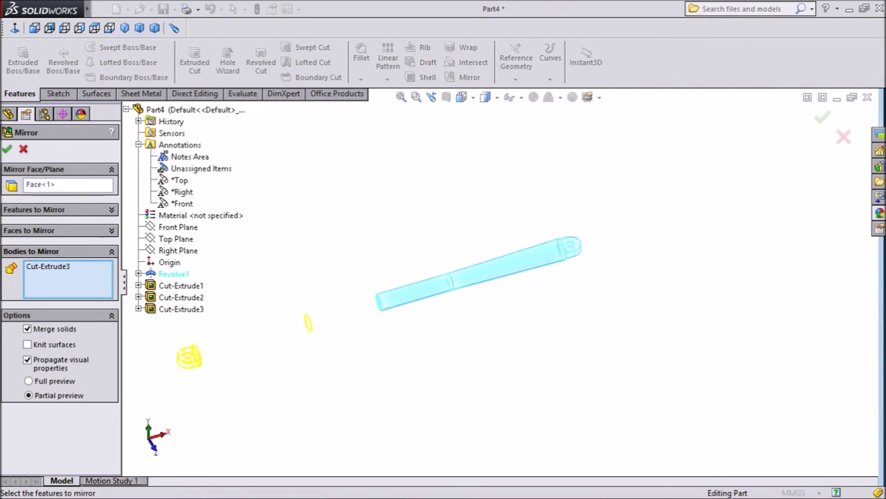
left_click(7, 149)
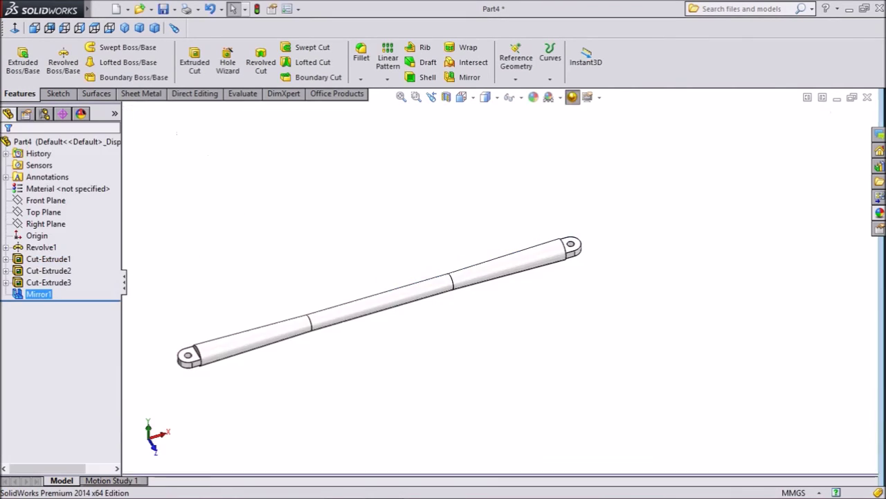
- Open Motion Study 1 and play its animation of the finished rod
scroll(208, 306, "down", 2)
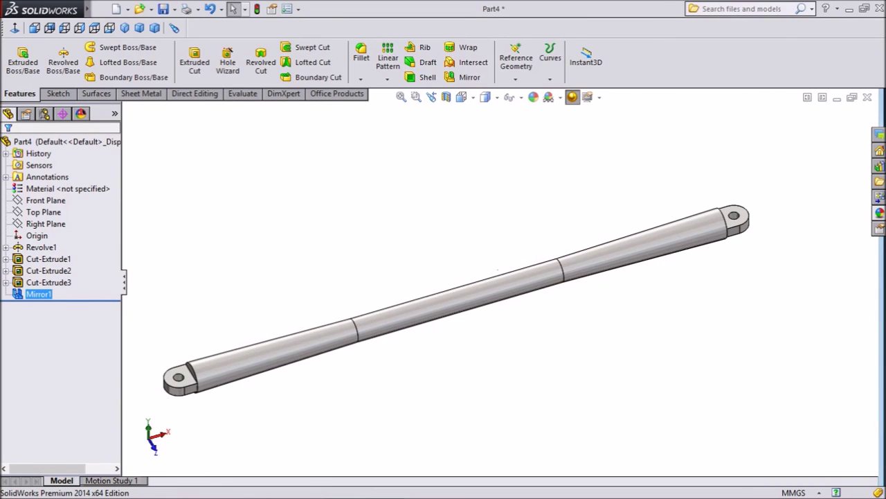
middle_click_drag(395, 308, 570, 279)
key("ctrl+7")
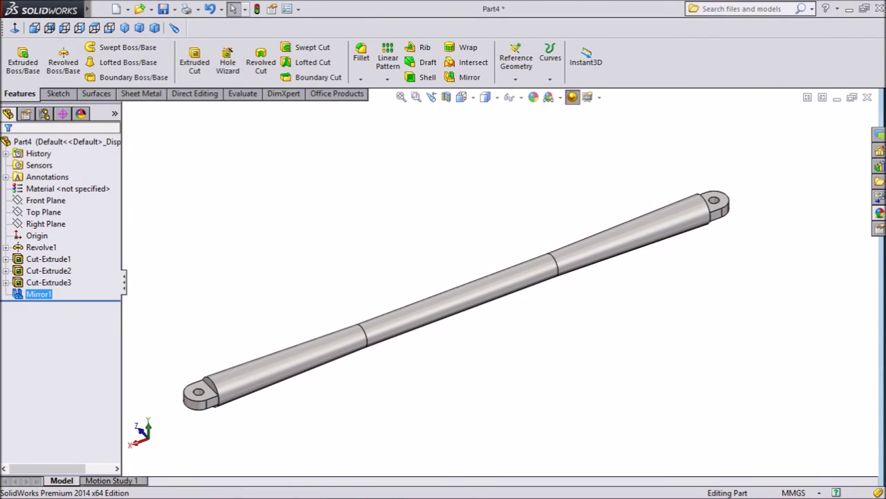
left_click(111, 481)
left_click(38, 469)
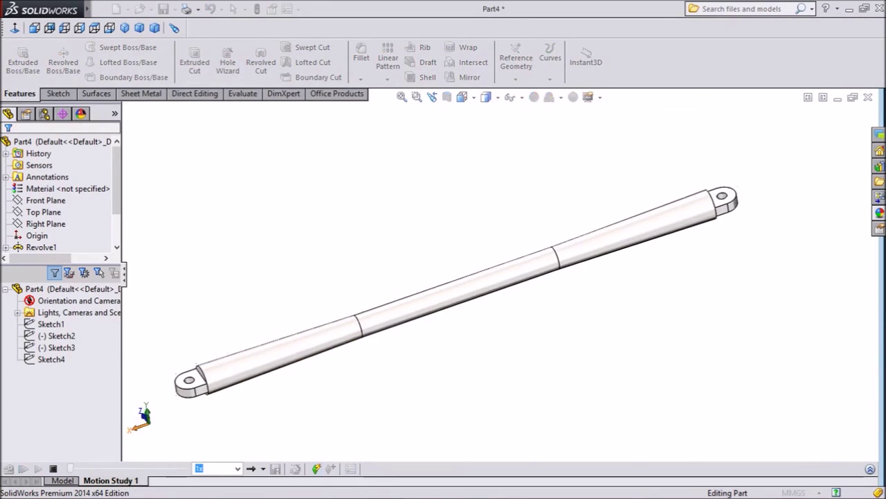